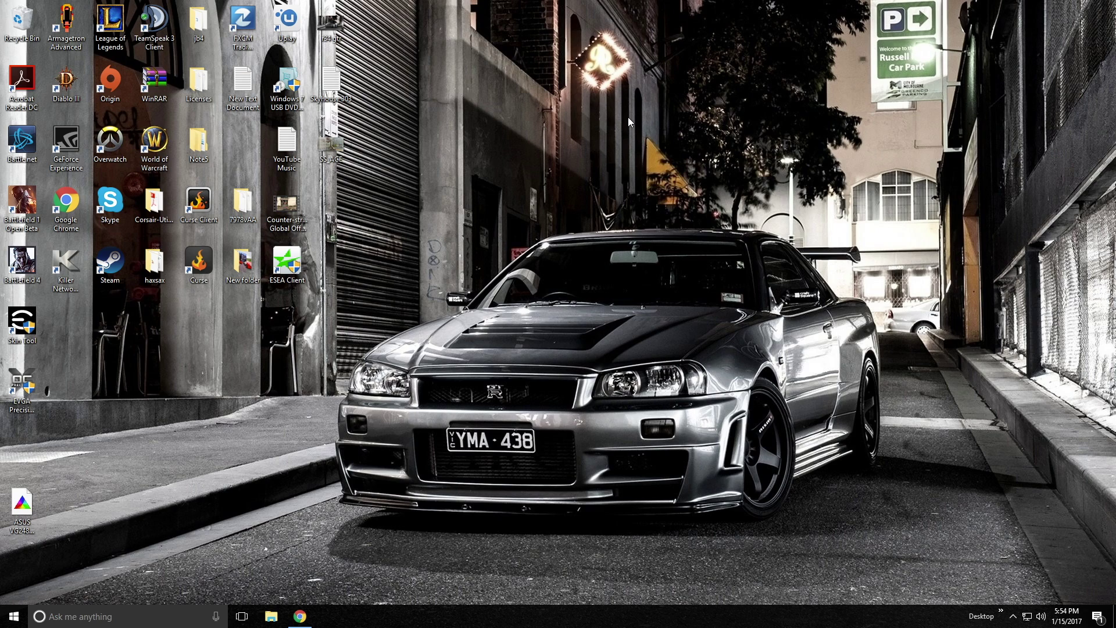
- Restore Chrome from the taskbar to show the Reddit thread of recommended VG248QE settings
{"action": "left_click", "coordinate": [300, 616]}
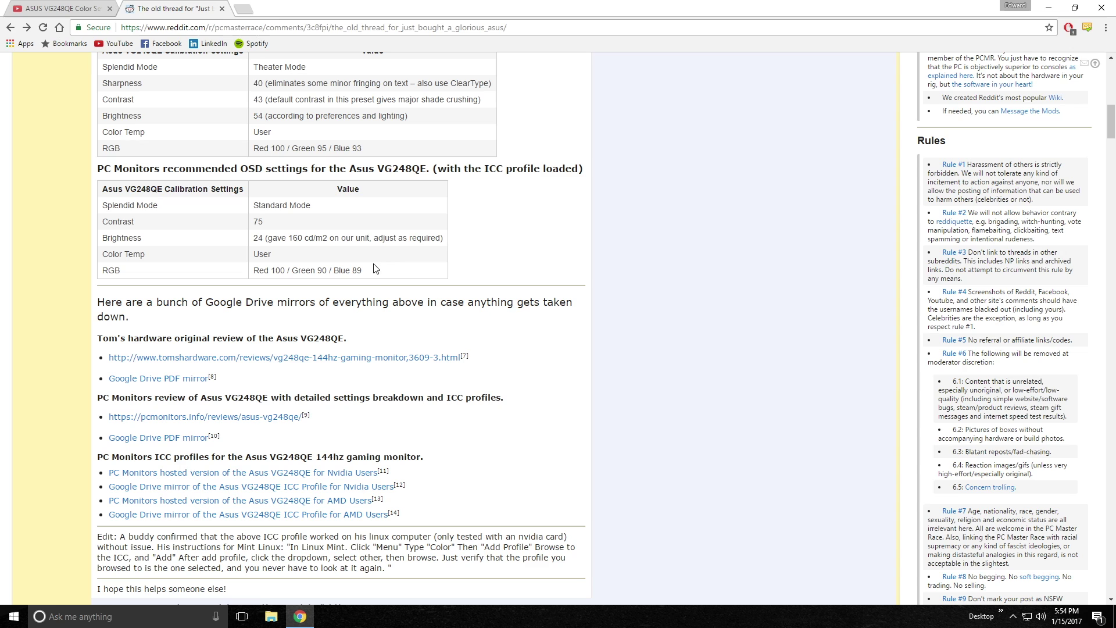
- Minimize Chrome, open NVIDIA Control Panel from the desktop menu, and keep 1920 × 1080 resolution
{"action": "left_click", "coordinate": [1048, 9]}
{"action": "right_click", "coordinate": [432, 308]}
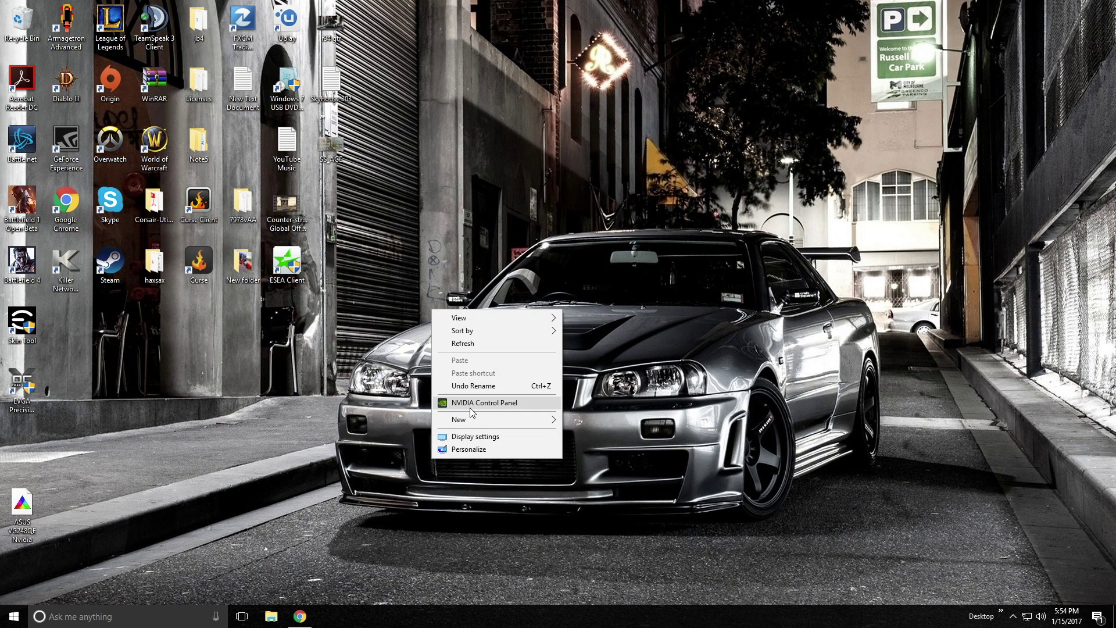
{"action": "left_click", "coordinate": [472, 403]}
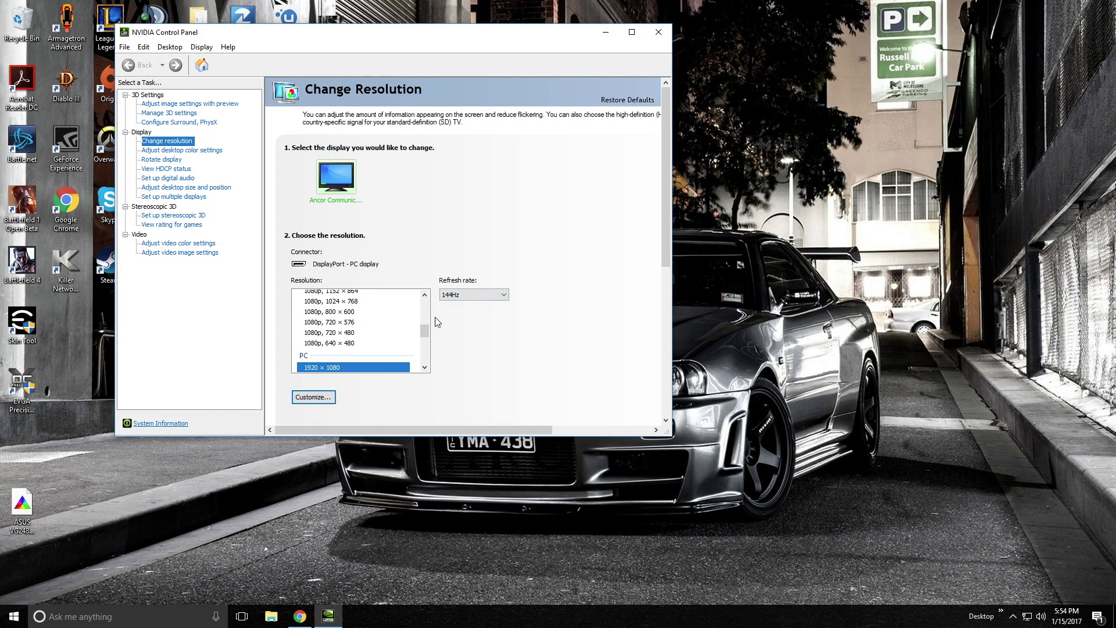
{"action": "left_click_drag", "start_coordinate": [424, 333], "coordinate": [426, 343]}
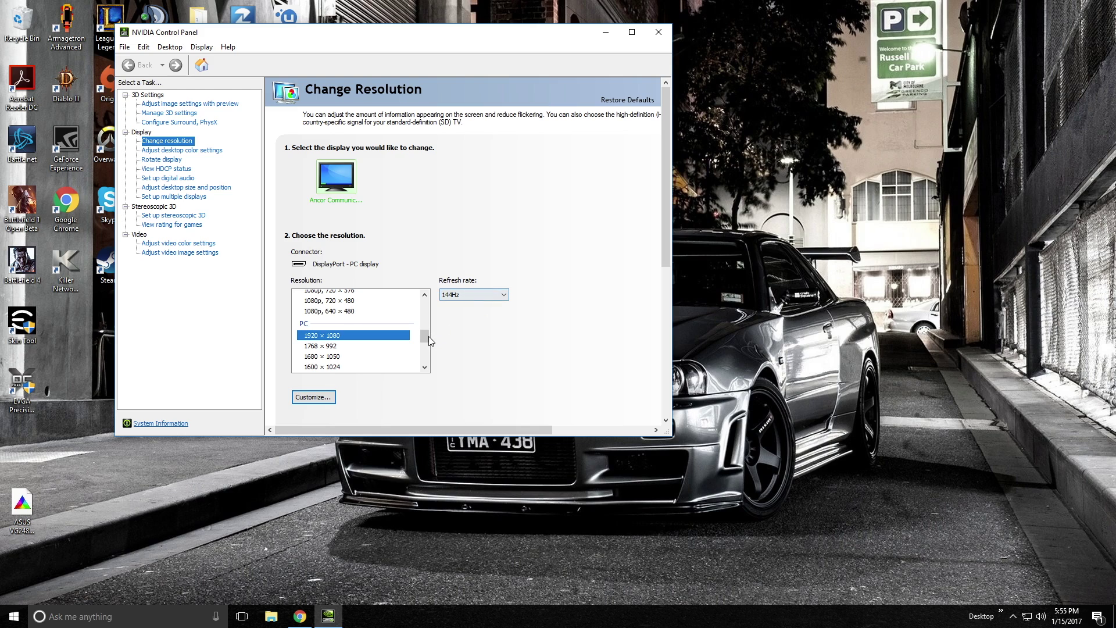
{"action": "left_click_drag", "start_coordinate": [425, 341], "coordinate": [425, 342]}
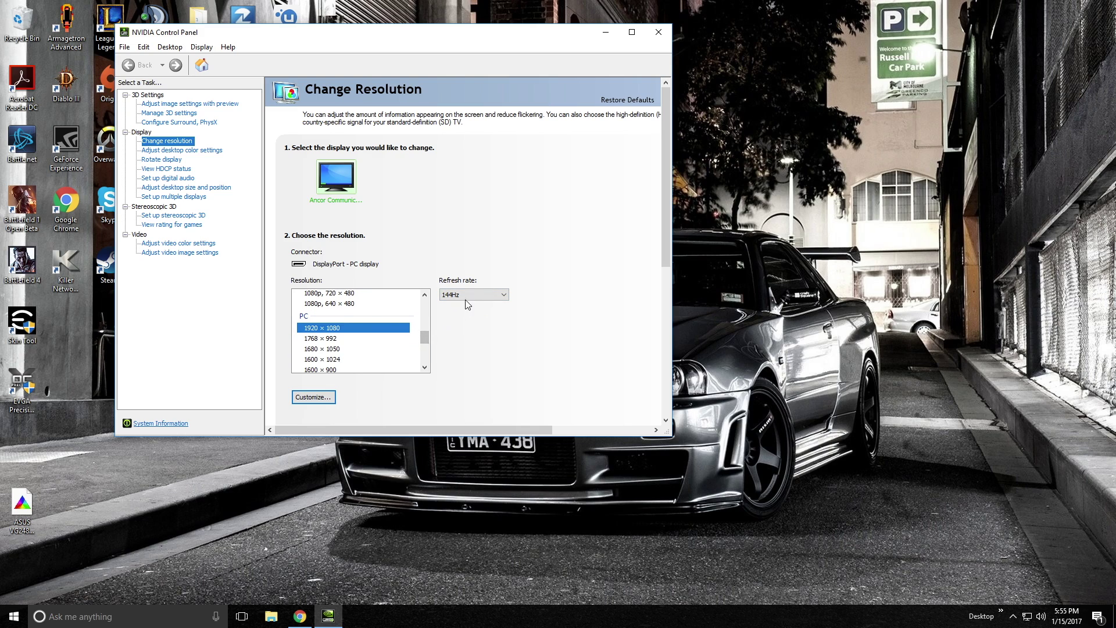
- Set the refresh rate to 144Hz and close NVIDIA Control Panel
{"action": "left_click", "coordinate": [503, 296]}
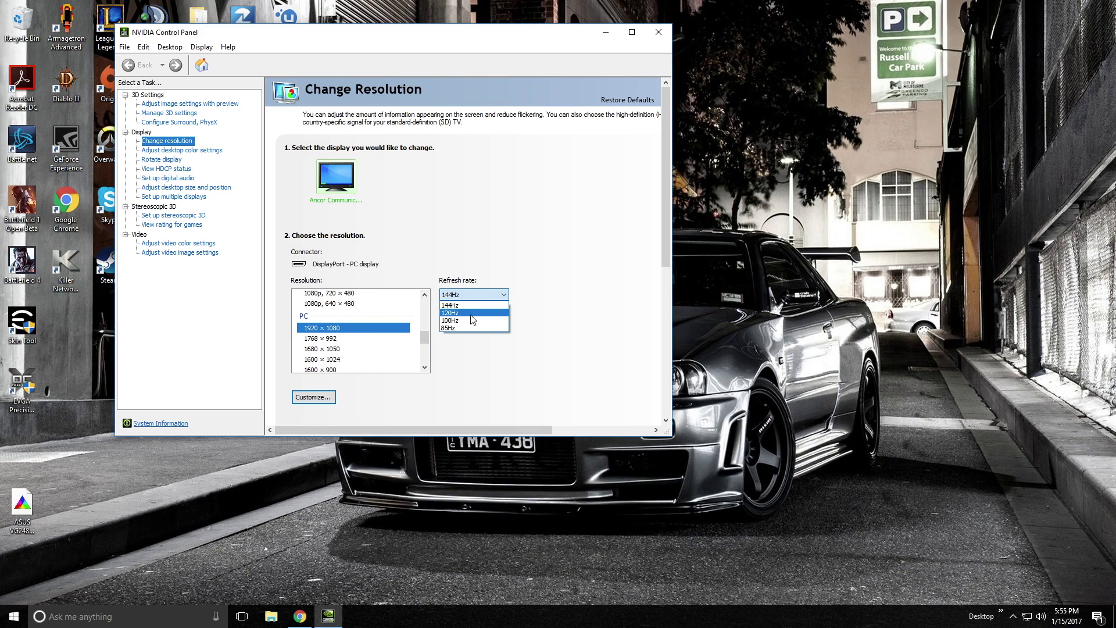
{"action": "left_click", "coordinate": [458, 342]}
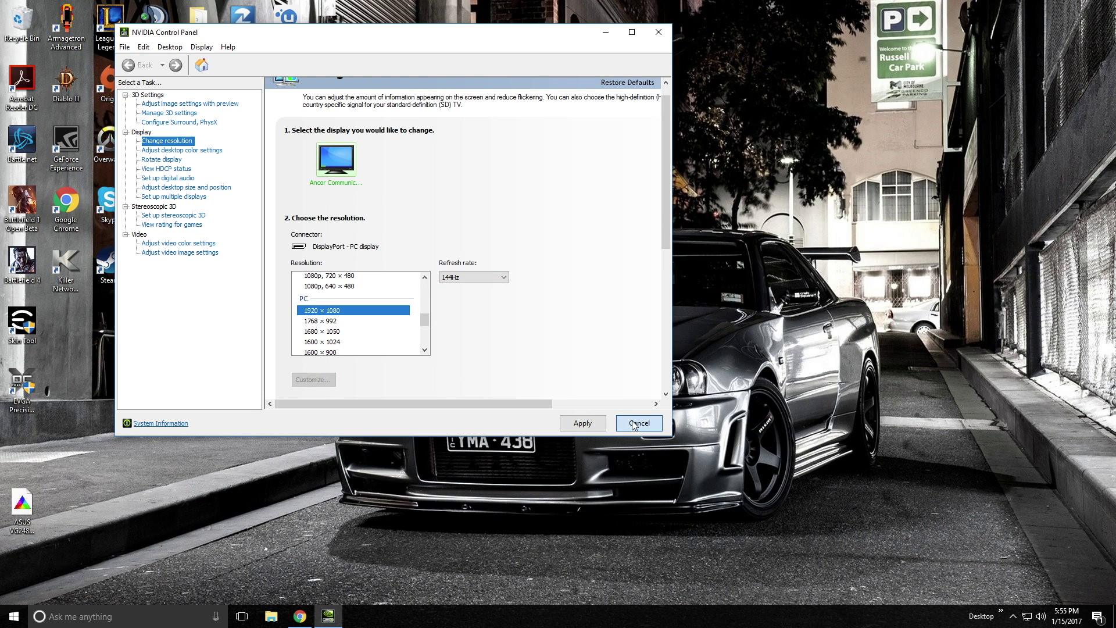
{"action": "left_click", "coordinate": [660, 34]}
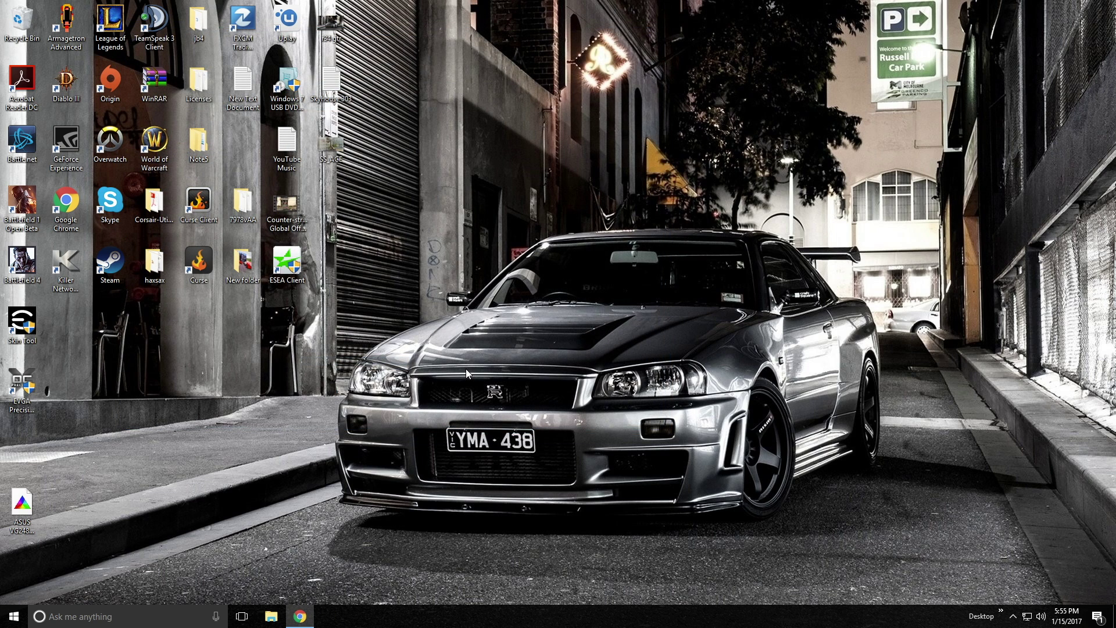
{"action": "right_click", "coordinate": [466, 369]}
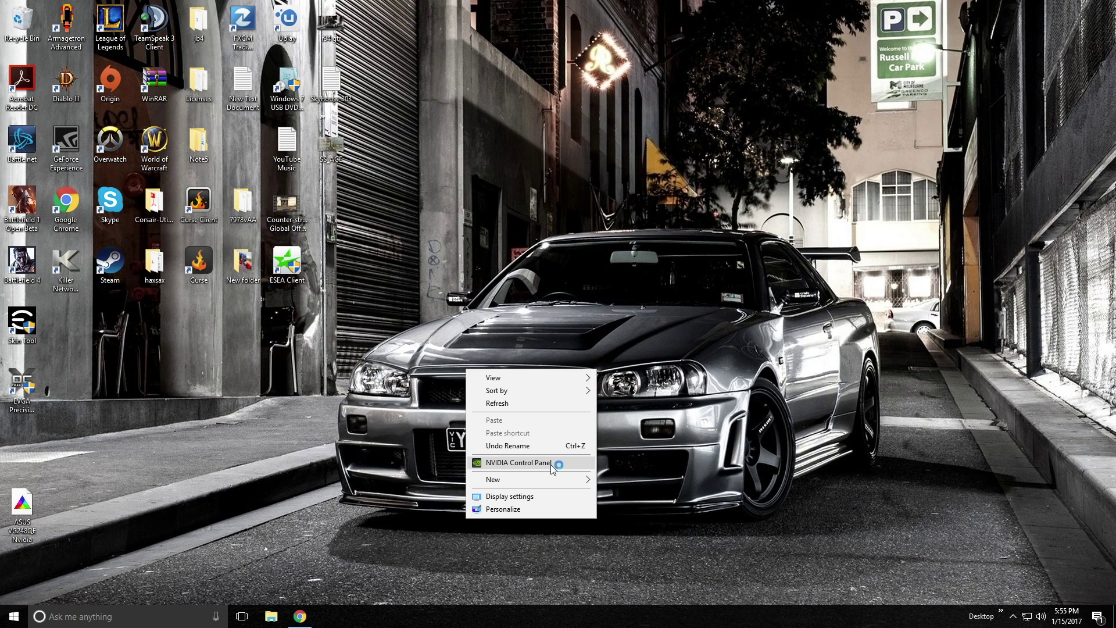
{"action": "left_click", "coordinate": [400, 379]}
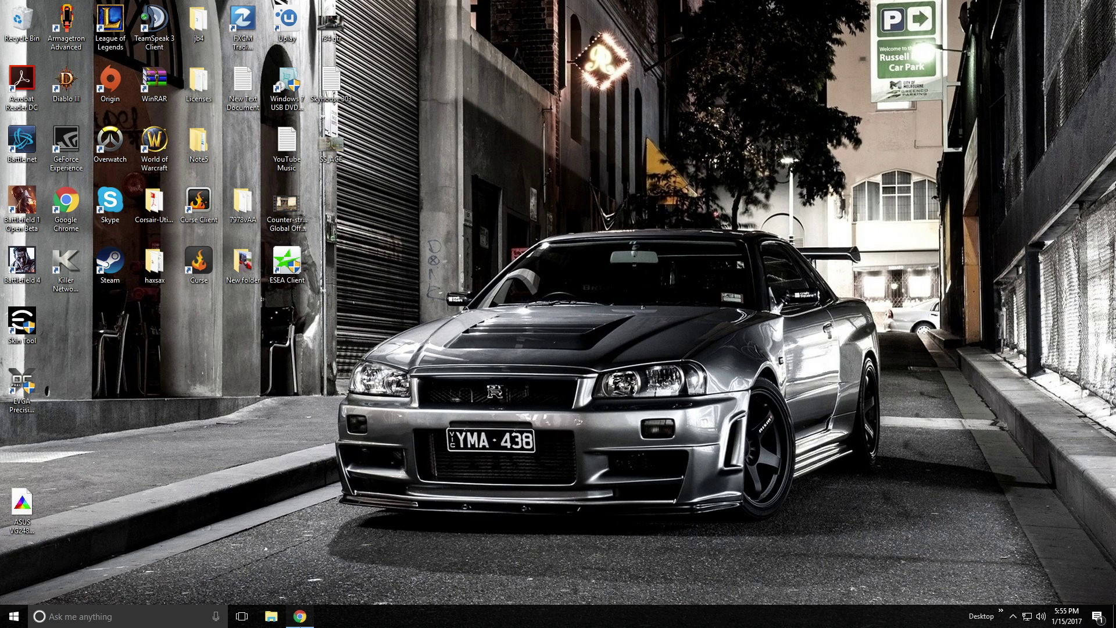
- Return to the Reddit thread and read the OSD values: Standard Mode, Contrast 75, Brightness 24, RGB 100/90/89
{"action": "left_click", "coordinate": [299, 616]}
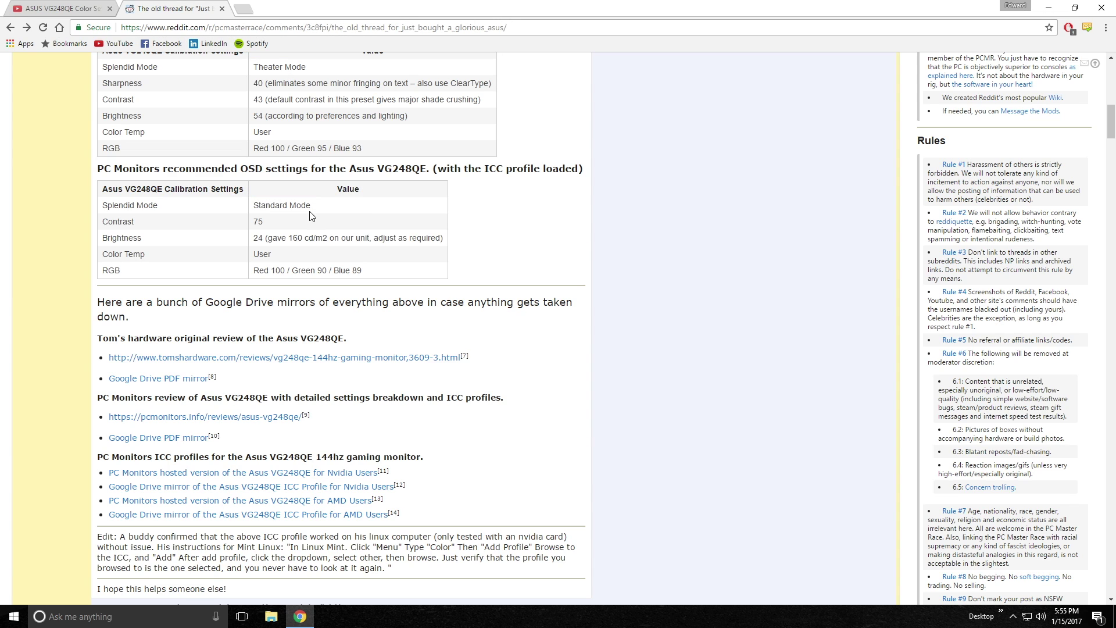
{"action": "left_click_drag", "start_coordinate": [253, 205], "coordinate": [386, 270]}
{"action": "left_click", "coordinate": [387, 268]}
{"action": "left_click_drag", "start_coordinate": [254, 206], "coordinate": [363, 269]}
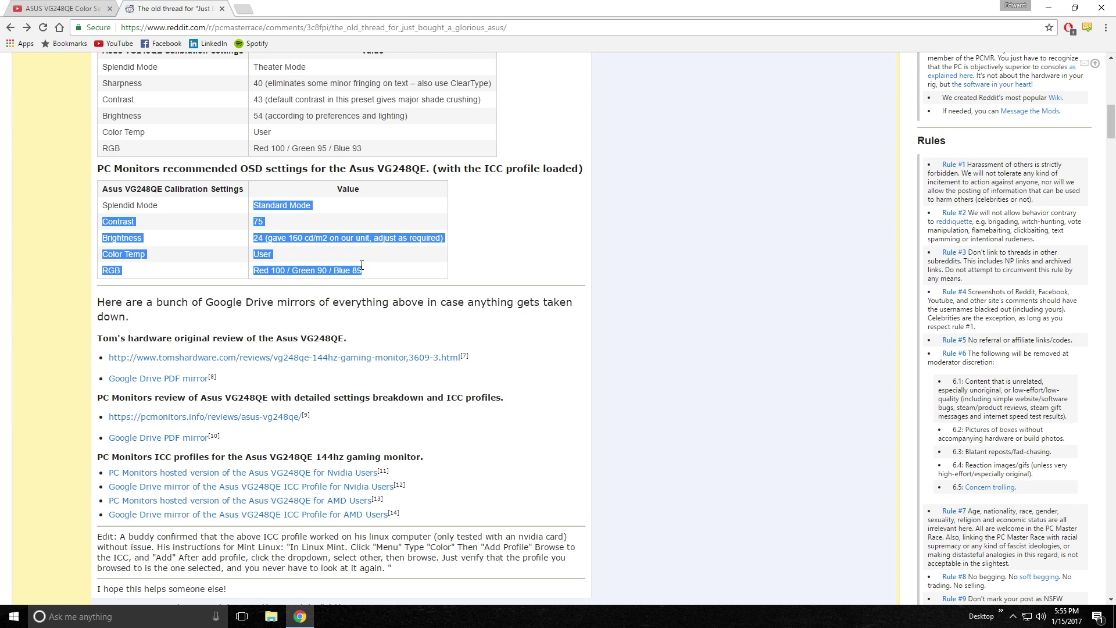
{"action": "left_click", "coordinate": [287, 208]}
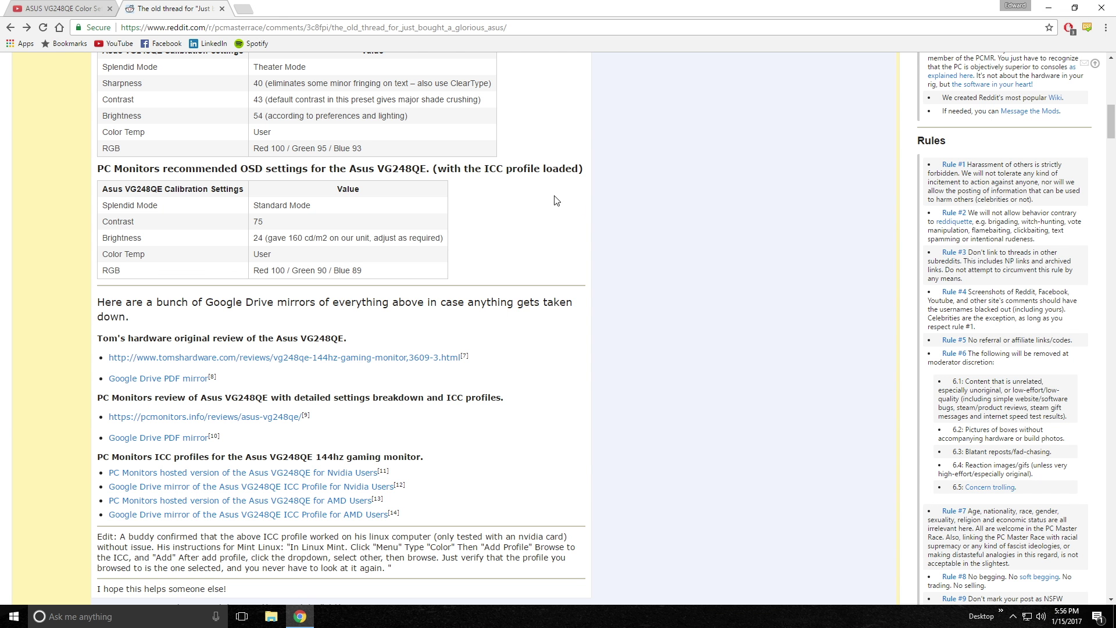
{"action": "mouse_move", "coordinate": [368, 267]}
{"action": "left_mouse_down"}
{"action": "mouse_move", "coordinate": [281, 235]}
{"action": "mouse_move", "coordinate": [256, 208]}
{"action": "mouse_move", "coordinate": [265, 224]}
{"action": "mouse_move", "coordinate": [376, 274]}
{"action": "left_mouse_up"}
{"action": "left_click", "coordinate": [378, 274]}
{"action": "scroll", "coordinate": [393, 329], "scroll_direction": "up", "scroll_amount": 1}
{"action": "triple_click", "coordinate": [314, 253]}
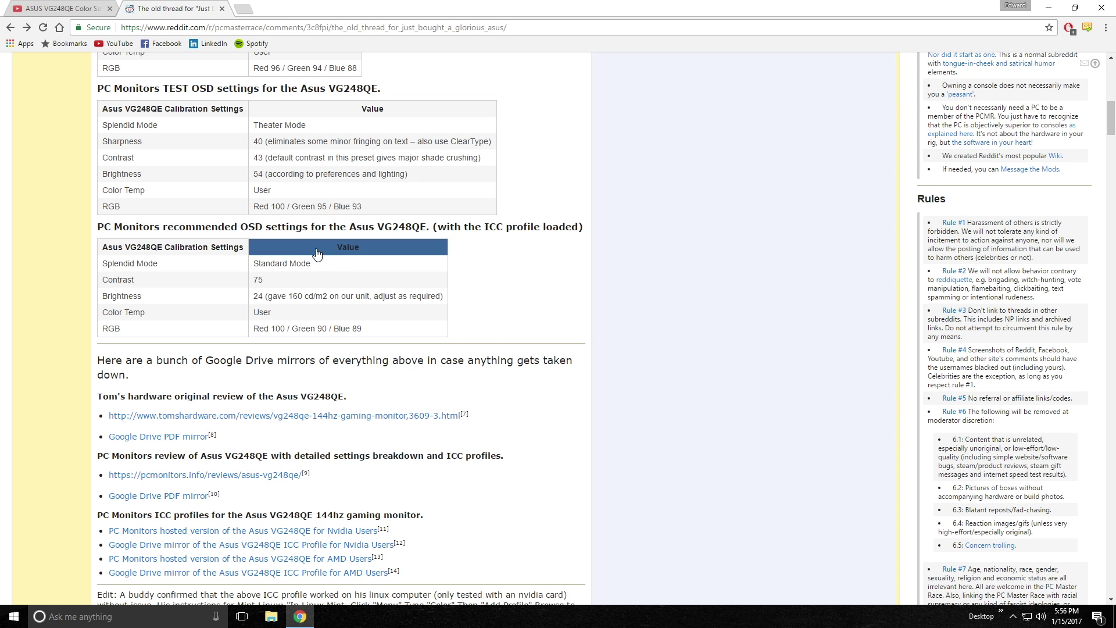
{"action": "left_click", "coordinate": [297, 256]}
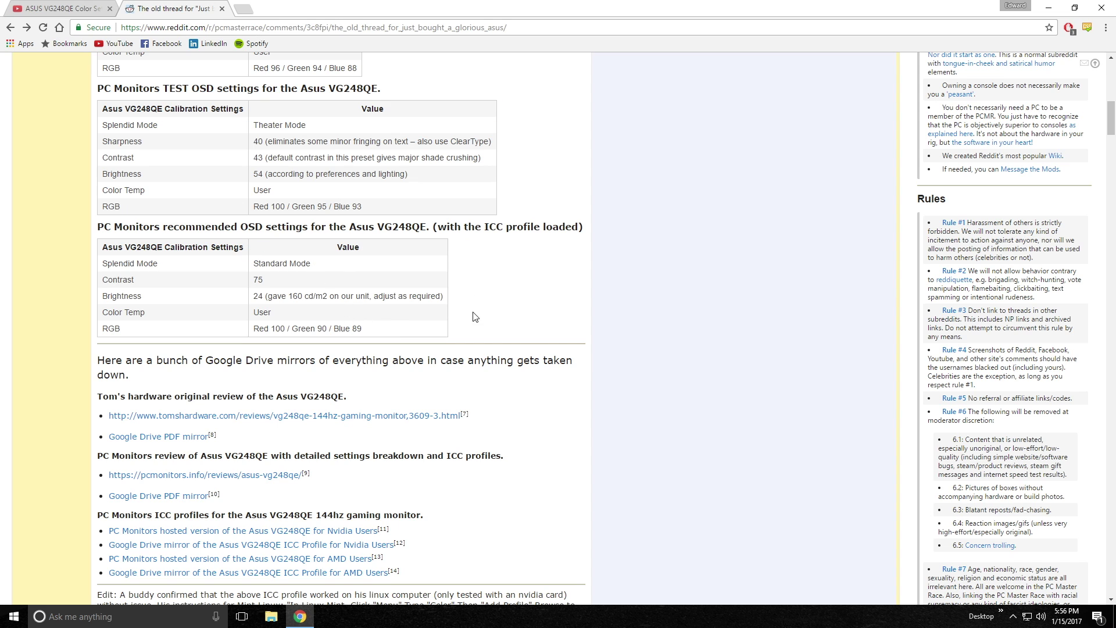
{"action": "scroll", "coordinate": [403, 329], "scroll_direction": "up", "scroll_amount": 3}
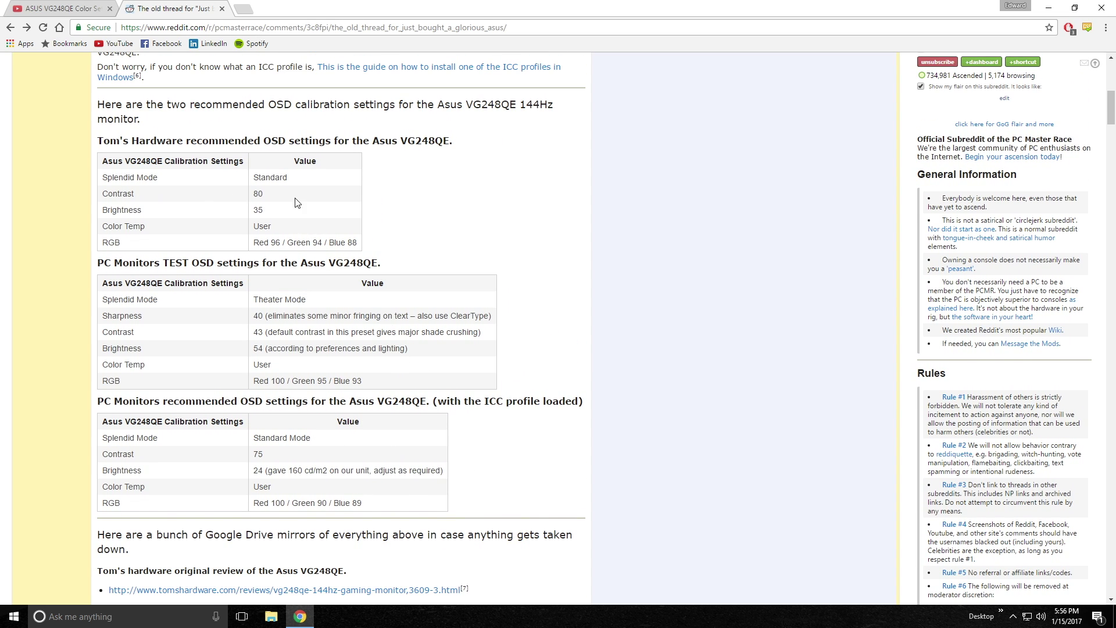
{"action": "left_click_drag", "start_coordinate": [97, 401], "coordinate": [583, 402]}
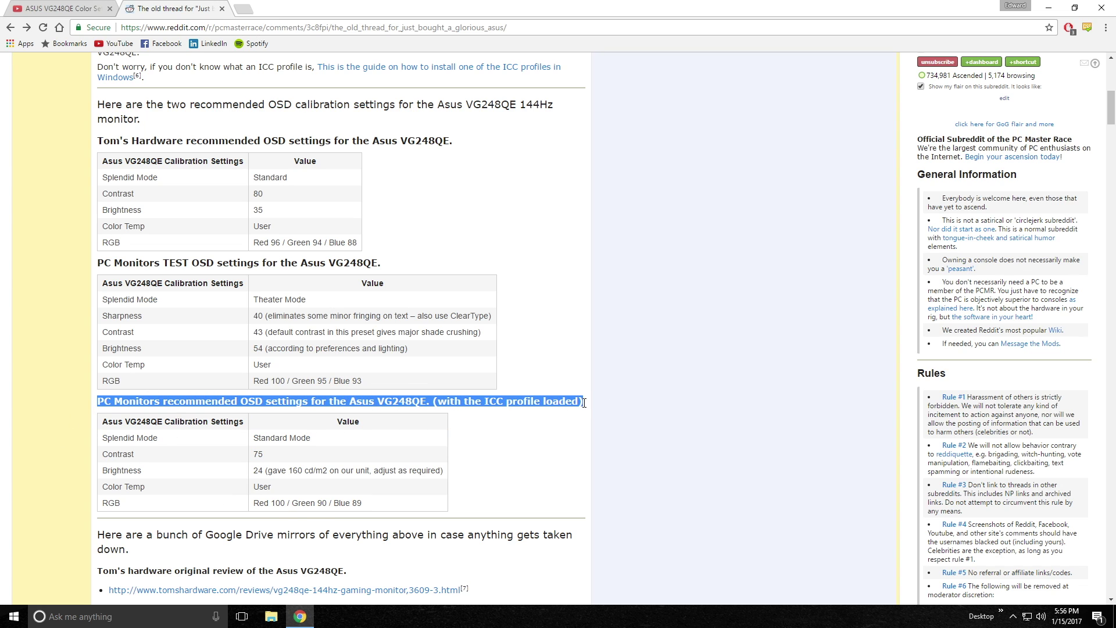
{"action": "left_click", "coordinate": [446, 403]}
{"action": "left_click_drag", "start_coordinate": [438, 402], "coordinate": [529, 401]}
{"action": "left_click", "coordinate": [529, 401]}
{"action": "scroll", "coordinate": [423, 400], "scroll_direction": "up", "scroll_amount": 1}
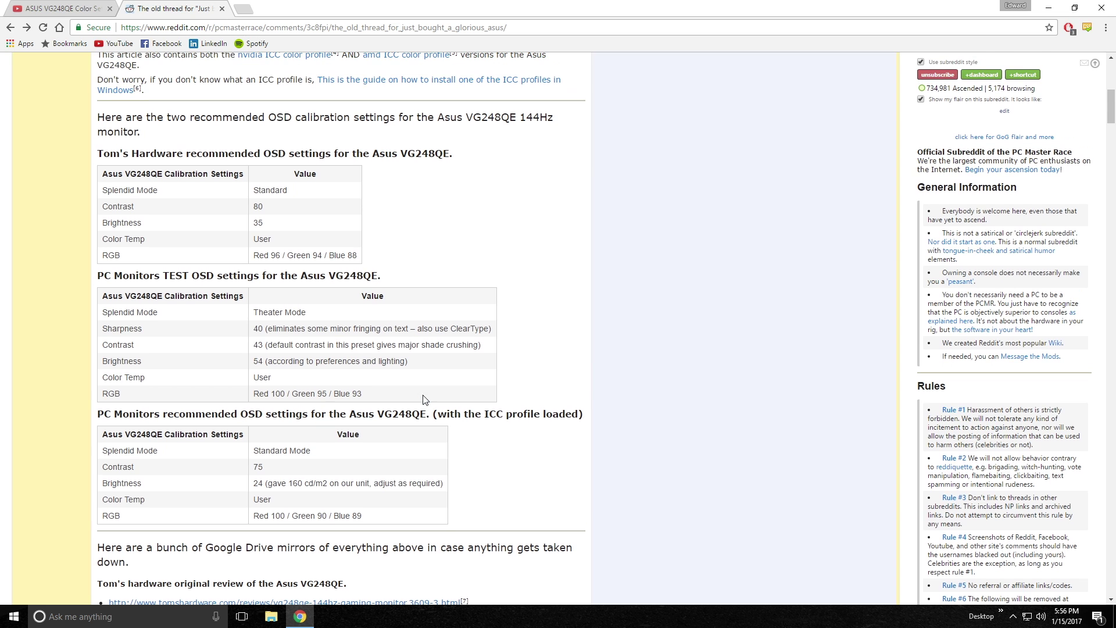
{"action": "scroll", "coordinate": [423, 400], "scroll_direction": "up", "scroll_amount": 2}
{"action": "scroll", "coordinate": [333, 247], "scroll_direction": "up", "scroll_amount": 1}
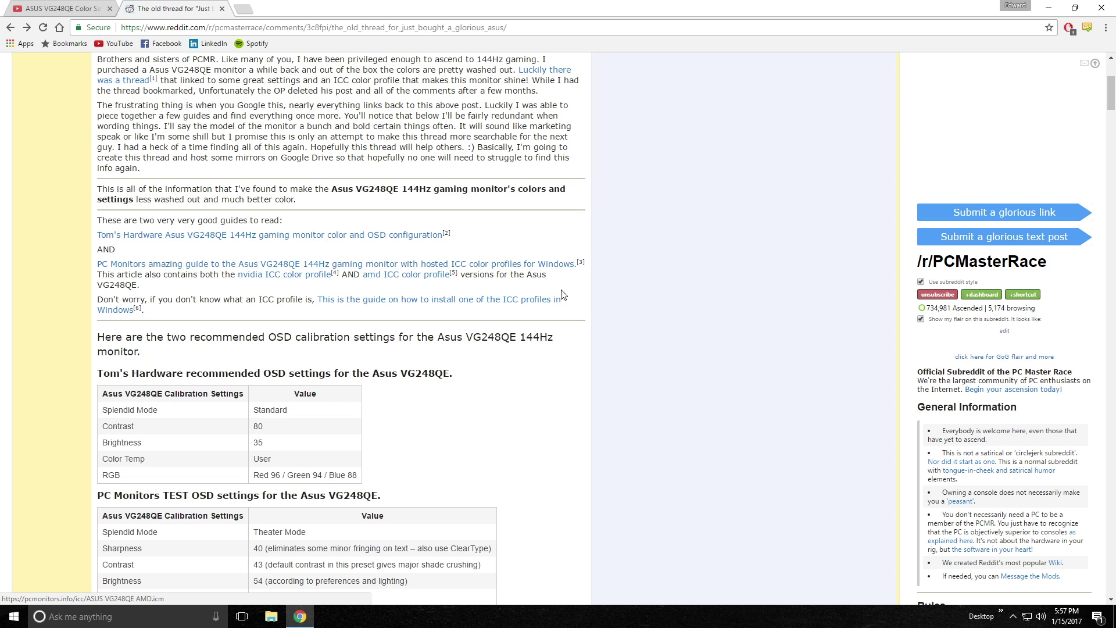
- Minimize Chrome and move the ASUS VG248QE Nvidia icon up the desktop
{"action": "left_click", "coordinate": [1046, 8]}
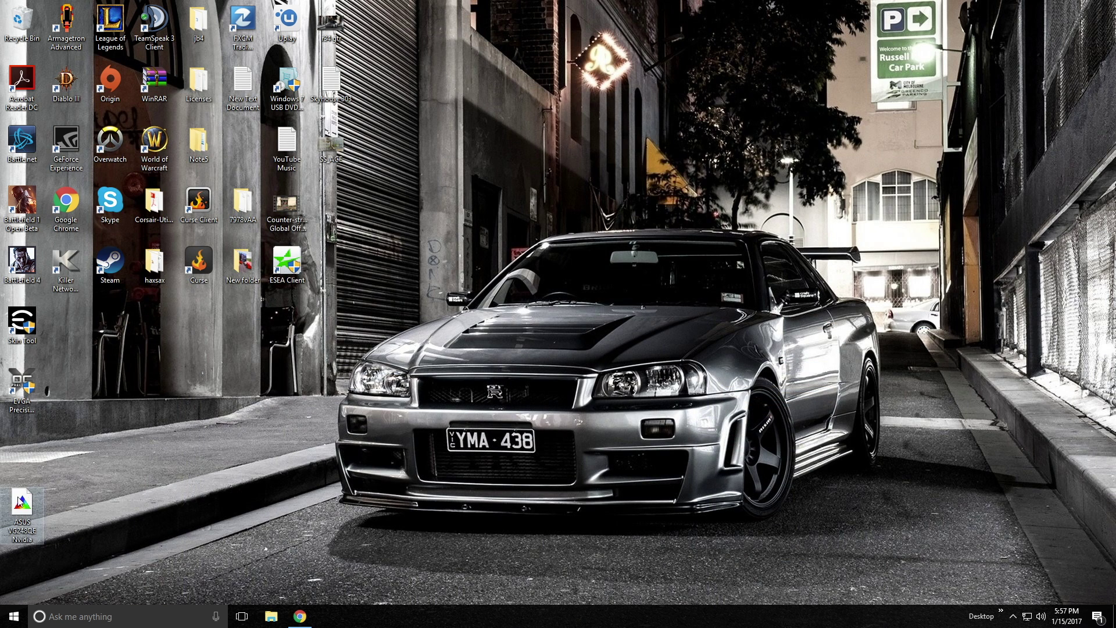
{"action": "left_click_drag", "start_coordinate": [22, 505], "coordinate": [99, 328]}
{"action": "left_click", "coordinate": [135, 346]}
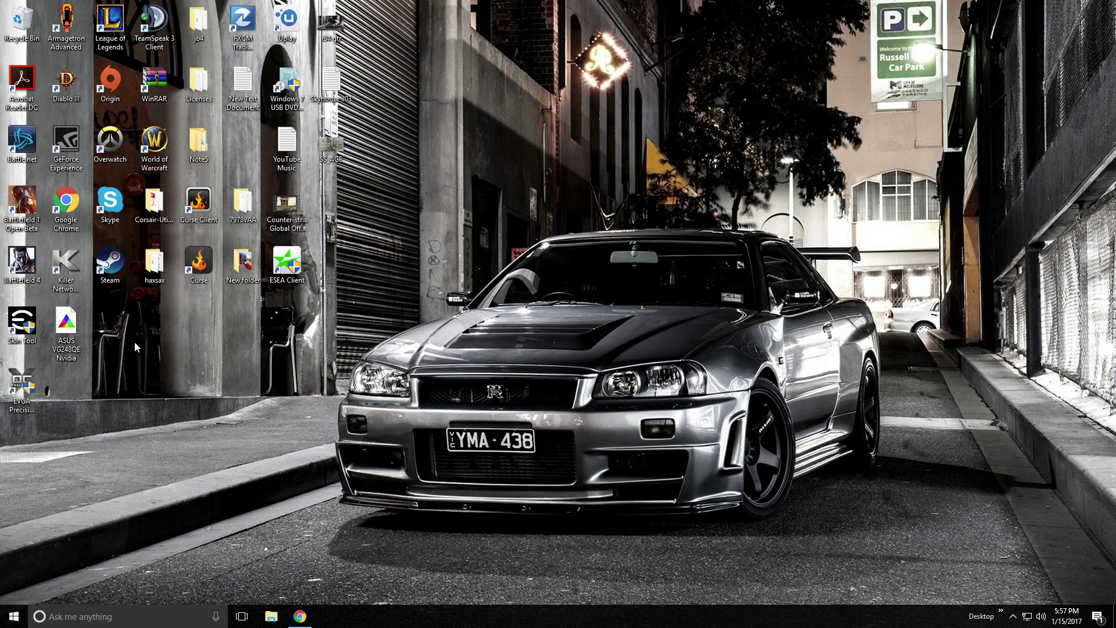
- Search Windows for 'change reso' to find Change the screen resolution
{"action": "left_click", "coordinate": [122, 615]}
{"action": "key", "text": "Escape"}
{"action": "left_click", "coordinate": [56, 615]}
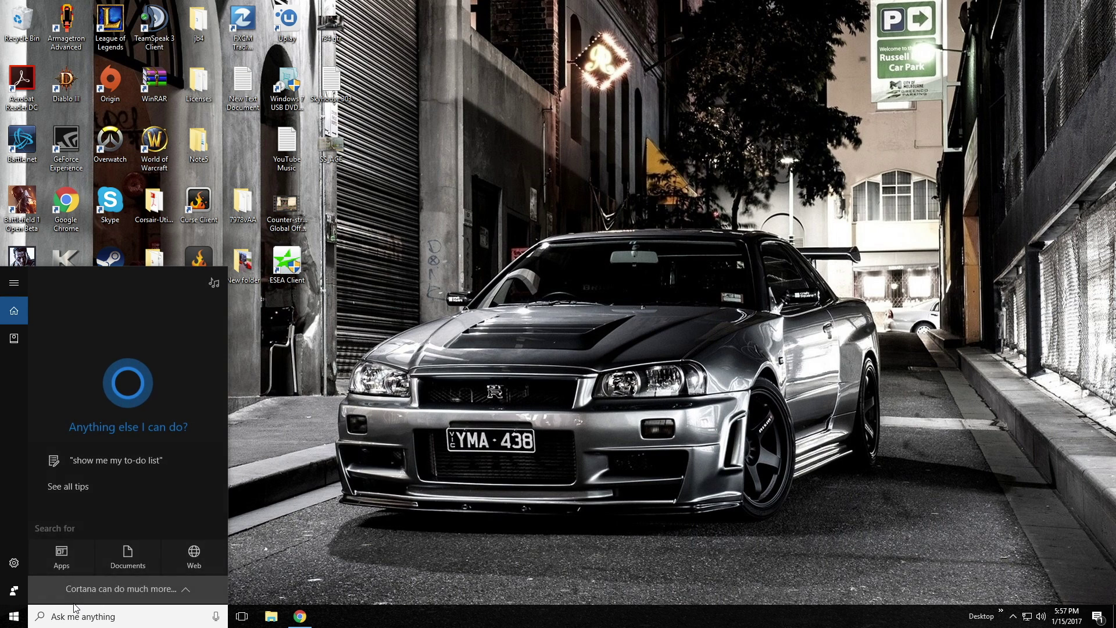
{"action": "type", "text": "change reso"}
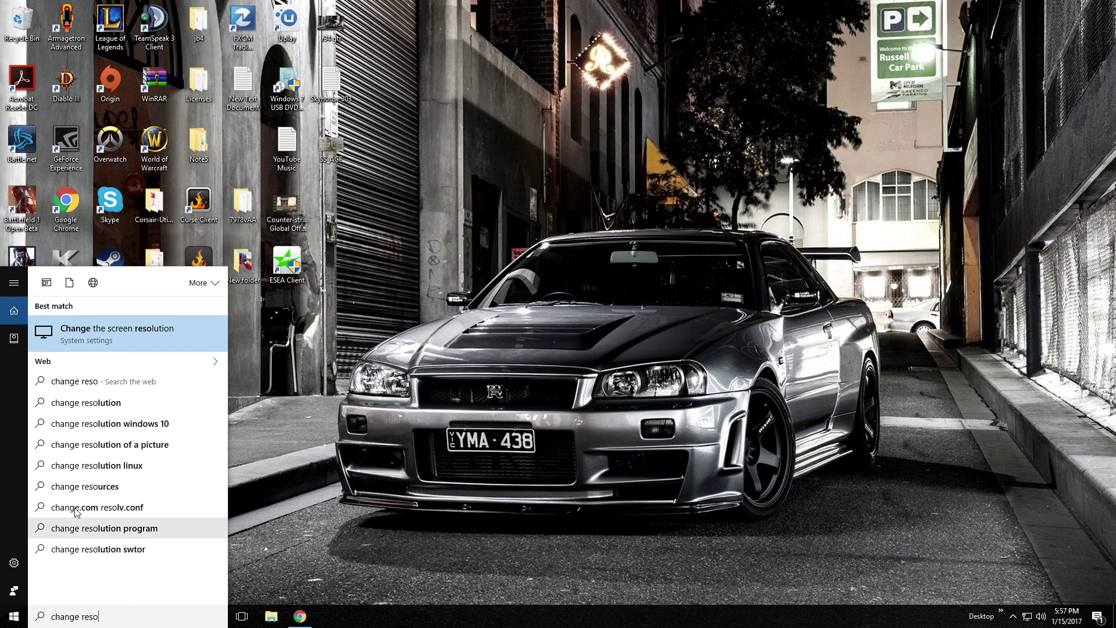
- Open Change the screen resolution settings and launch Color Management for the display
{"action": "left_click", "coordinate": [183, 333]}
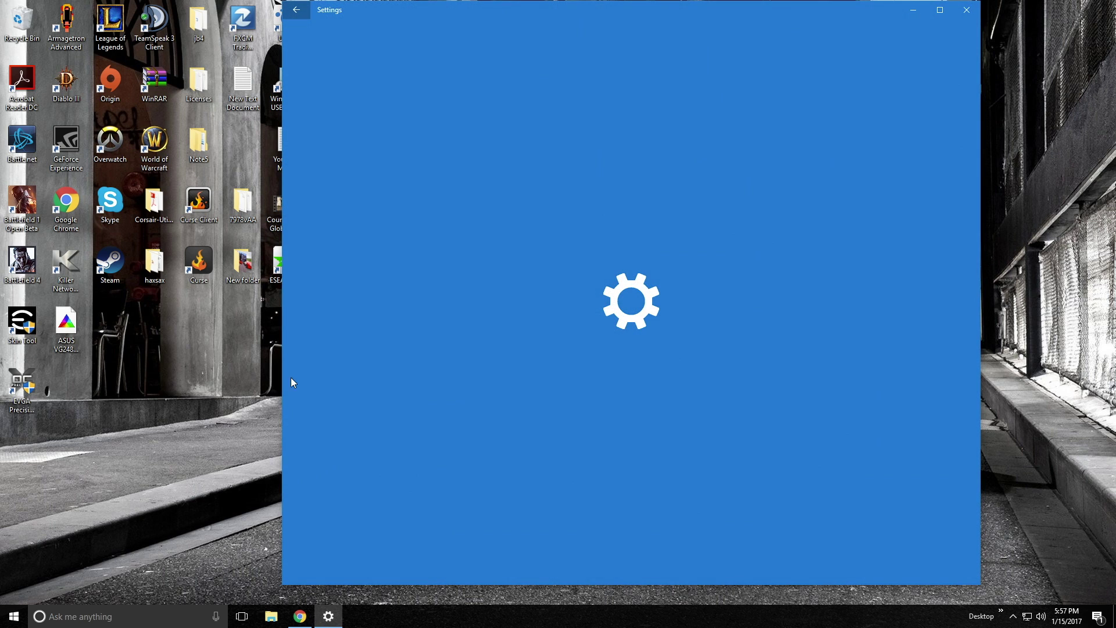
{"action": "left_click_drag", "start_coordinate": [505, 12], "coordinate": [470, 20]}
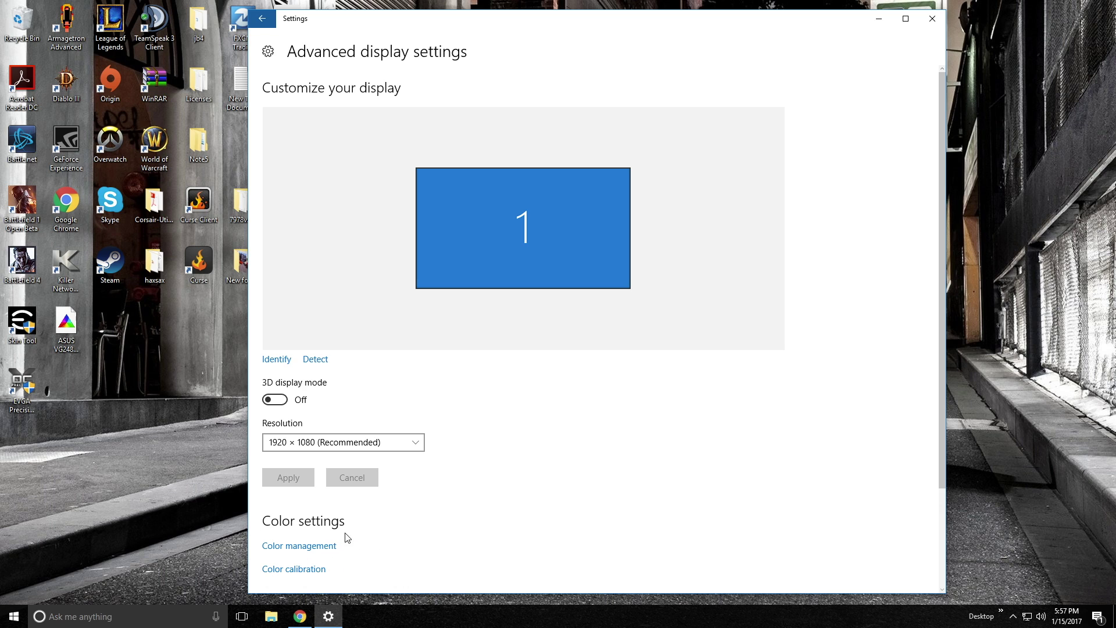
{"action": "left_click", "coordinate": [328, 554]}
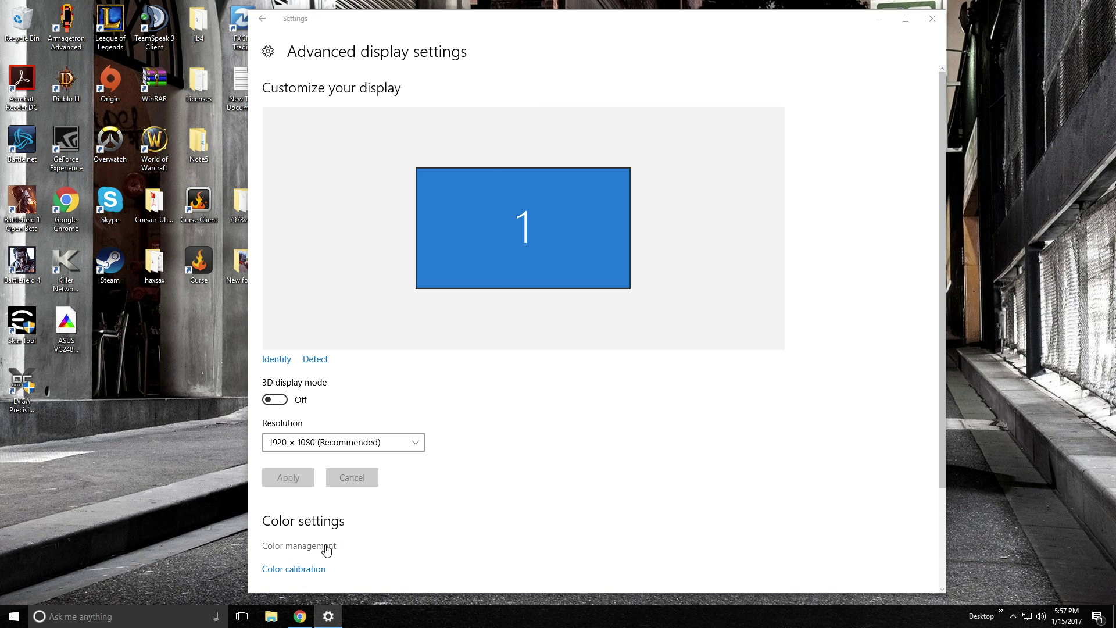
{"action": "left_click_drag", "start_coordinate": [333, 89], "coordinate": [545, 93]}
- Minimize Settings and toggle 'Use my settings for this device' off and back on for the GTX 1070 monitor
{"action": "left_click", "coordinate": [854, 17]}
{"action": "left_click", "coordinate": [879, 18]}
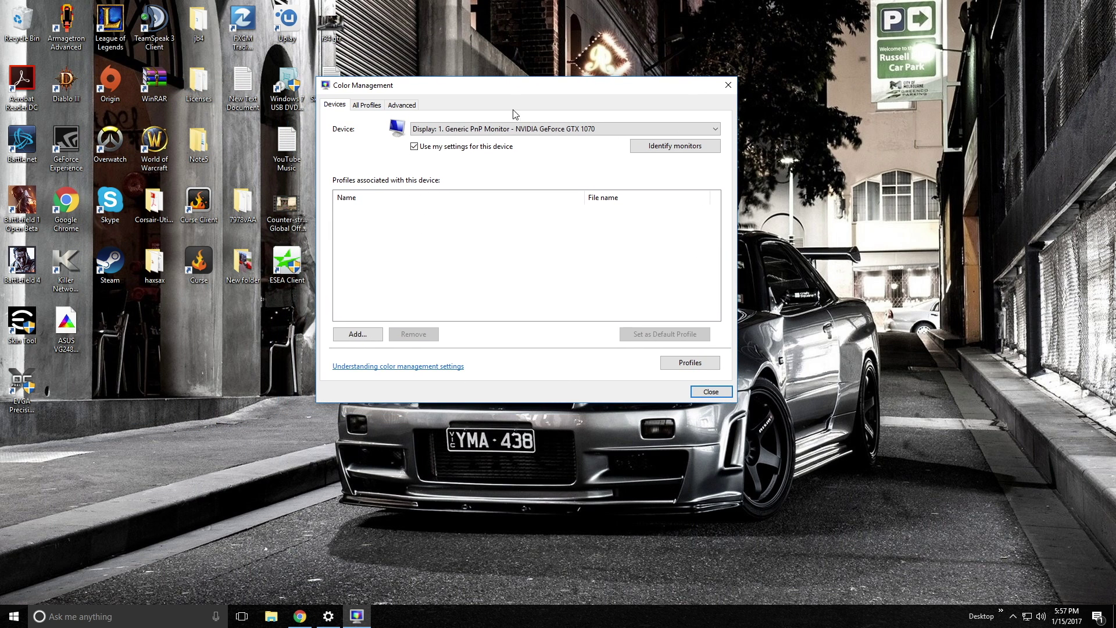
{"action": "left_click", "coordinate": [414, 147]}
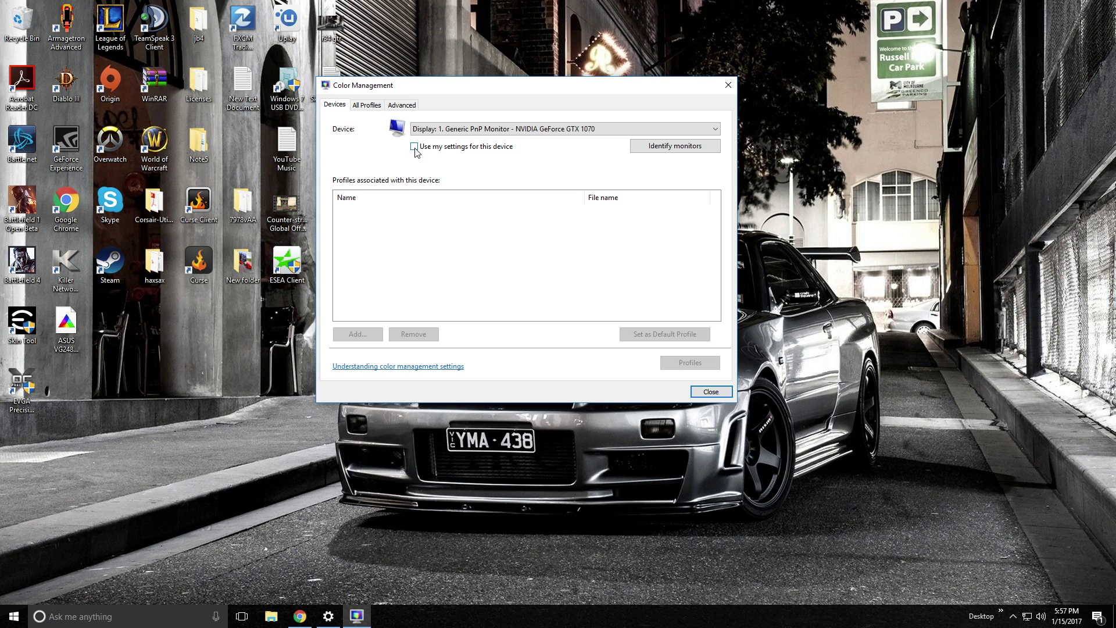
{"action": "left_click", "coordinate": [415, 147]}
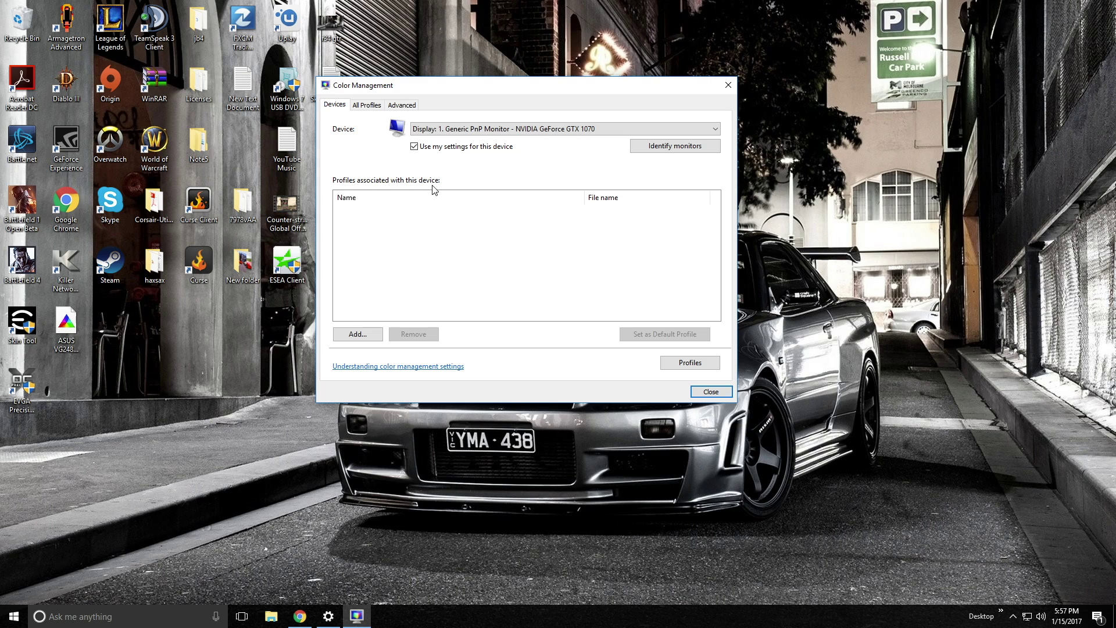
{"action": "left_click_drag", "start_coordinate": [66, 325], "coordinate": [198, 402]}
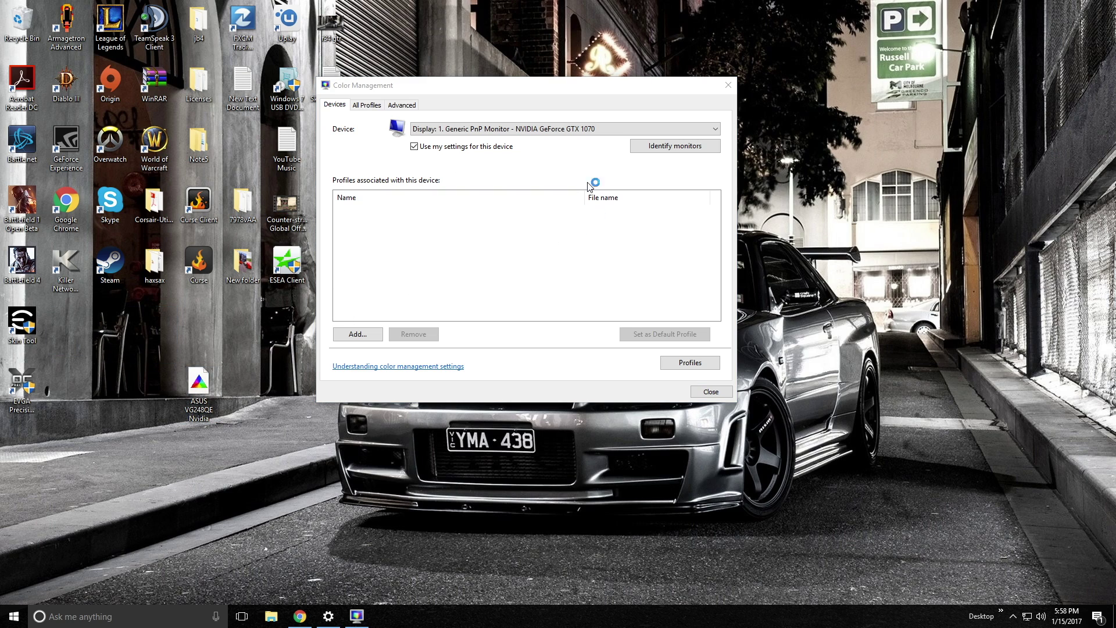
{"action": "left_click", "coordinate": [576, 167]}
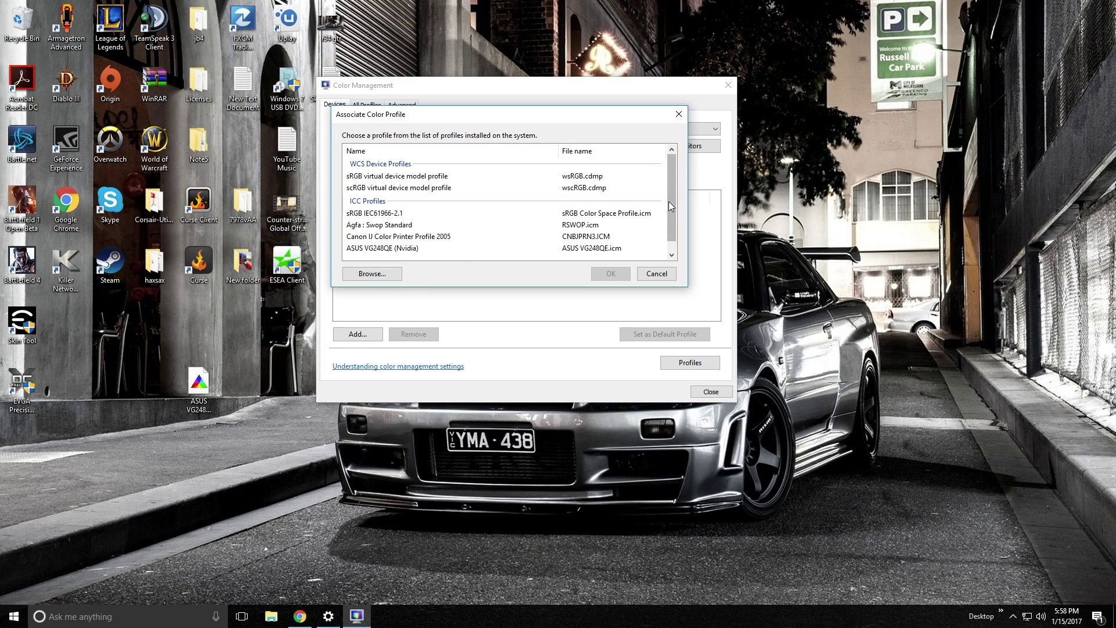
- Browse to ASUS VG248QE Nvidia.icm on the Desktop, add it, and select it as the monitor's profile
{"action": "scroll", "coordinate": [672, 206], "scroll_direction": "down", "scroll_amount": 1}
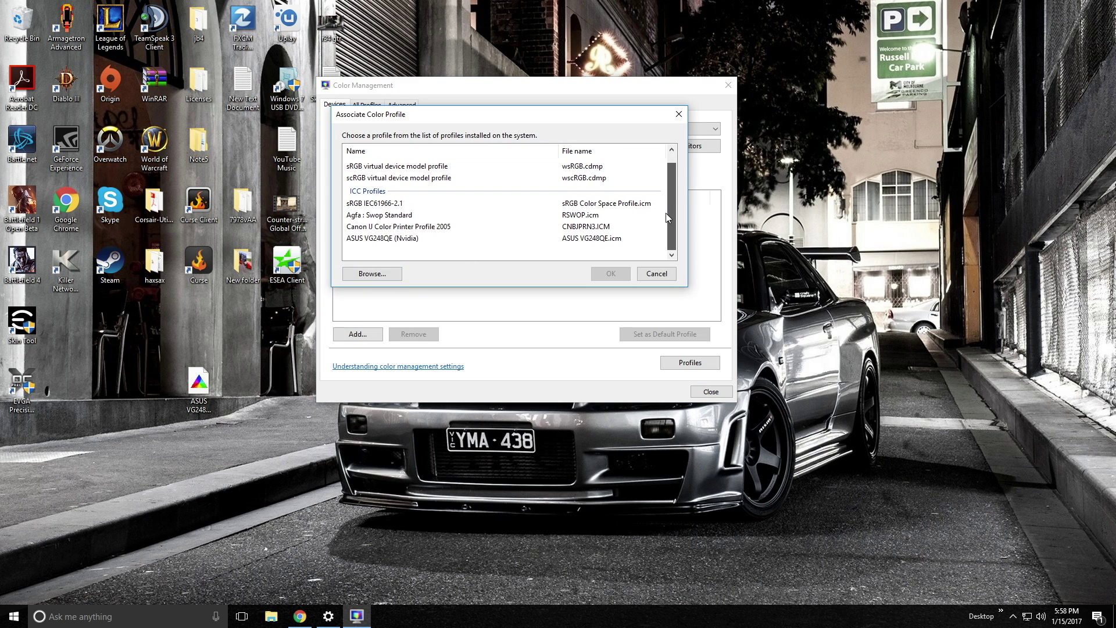
{"action": "left_click", "coordinate": [383, 278]}
{"action": "left_click_drag", "start_coordinate": [650, 202], "coordinate": [640, 294]}
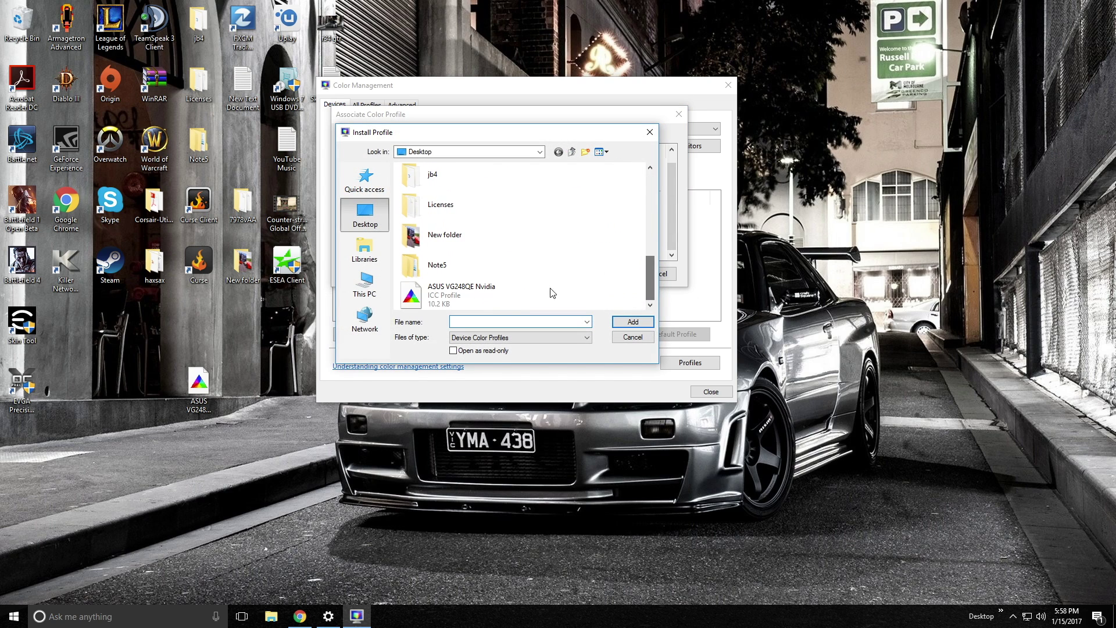
{"action": "left_click", "coordinate": [464, 295]}
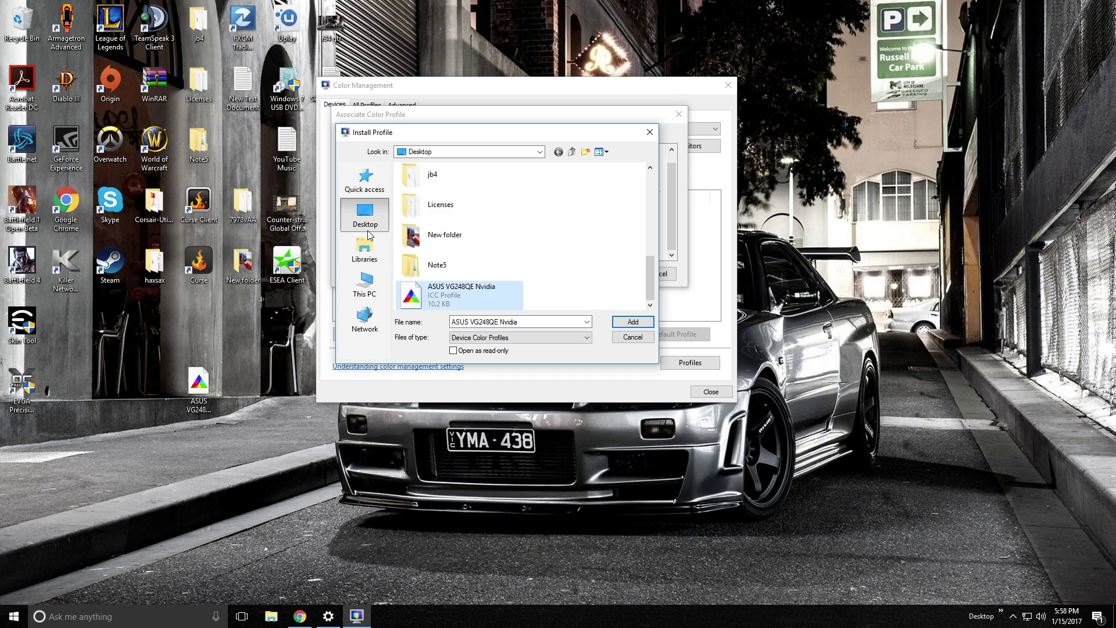
{"action": "left_click", "coordinate": [623, 322]}
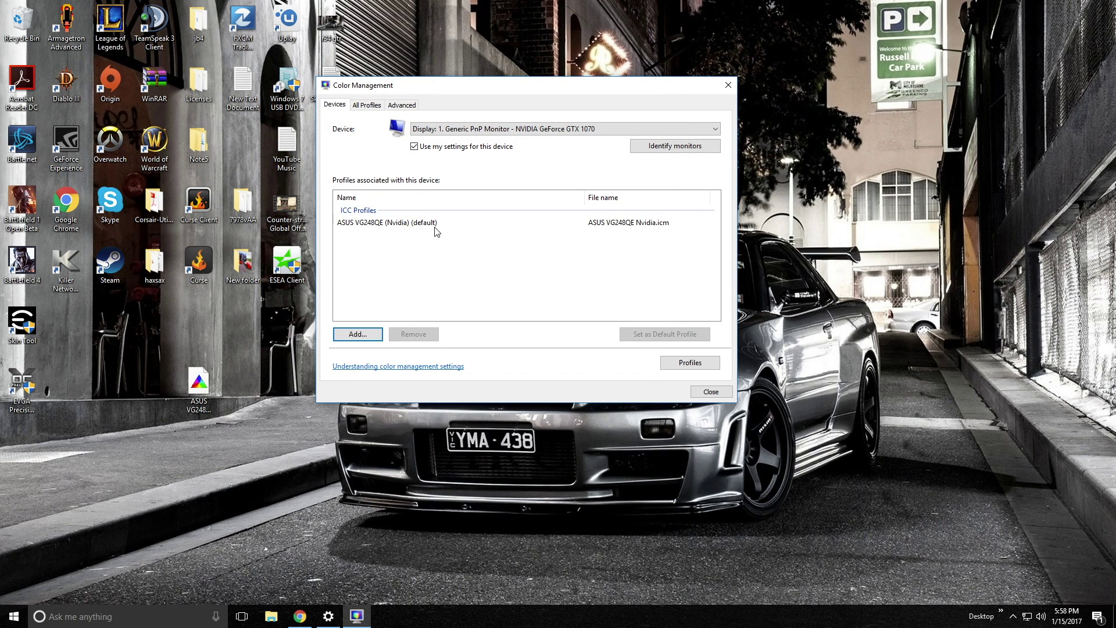
{"action": "left_click", "coordinate": [435, 226]}
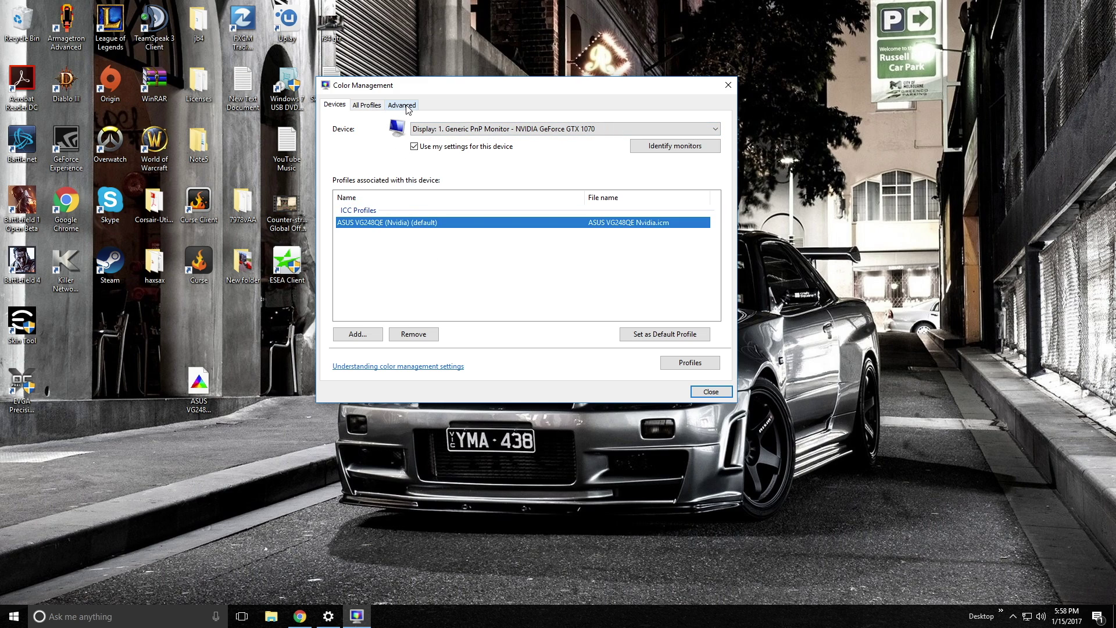
- Switch to the Advanced tab and open the system-wide colour defaults on its Advanced tab
{"action": "left_click", "coordinate": [405, 105]}
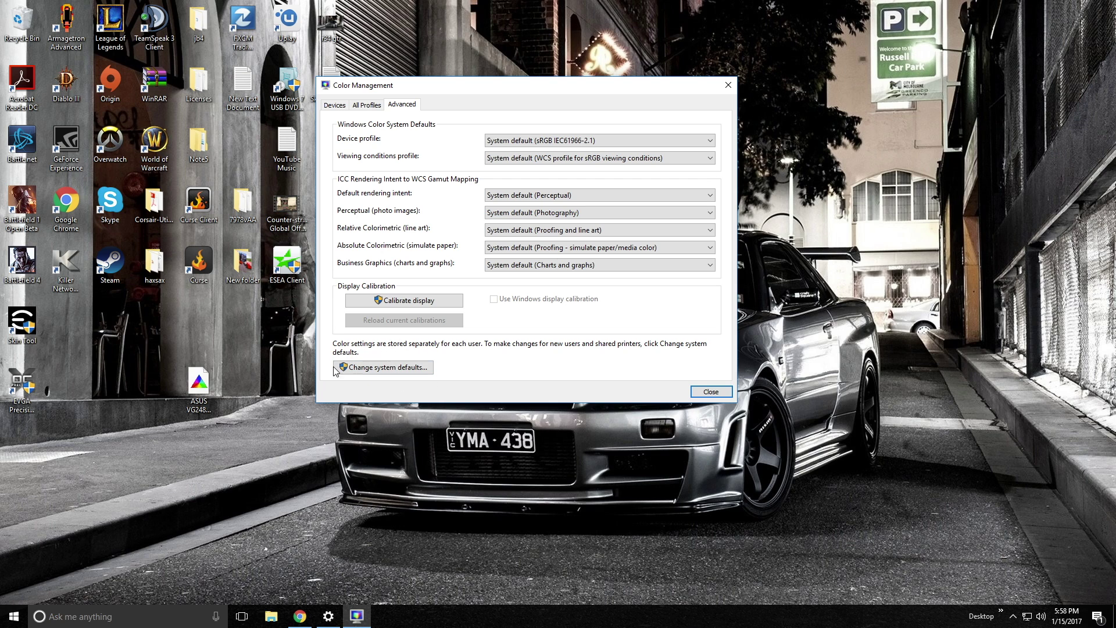
{"action": "left_click", "coordinate": [388, 368]}
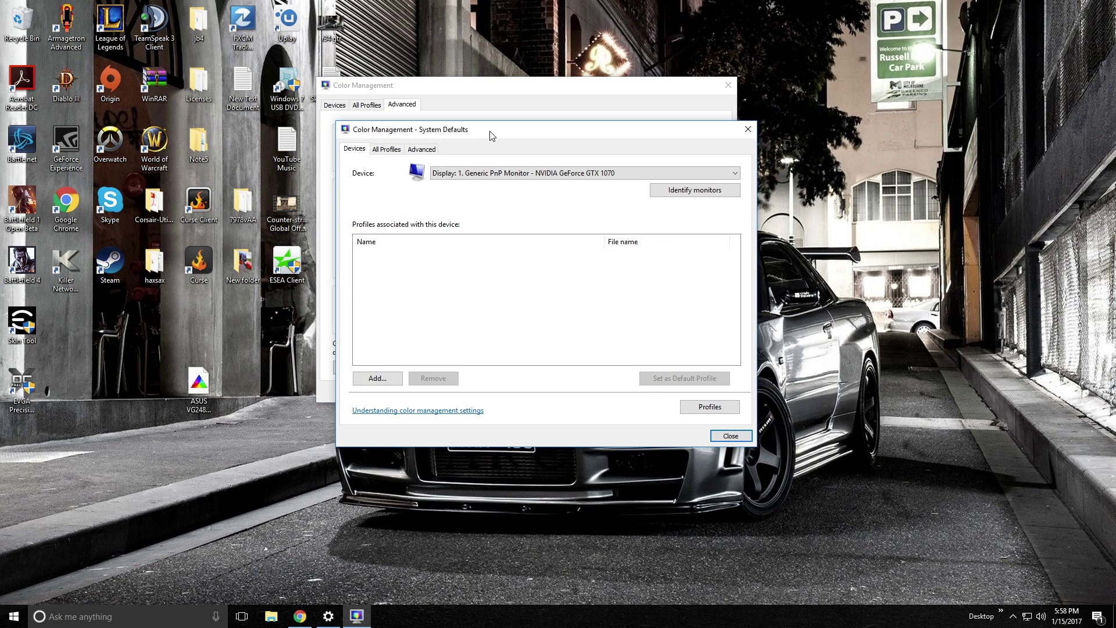
{"action": "mouse_move", "coordinate": [491, 135]}
{"action": "left_mouse_down"}
{"action": "mouse_move", "coordinate": [587, 151]}
{"action": "mouse_move", "coordinate": [494, 123]}
{"action": "left_mouse_up"}
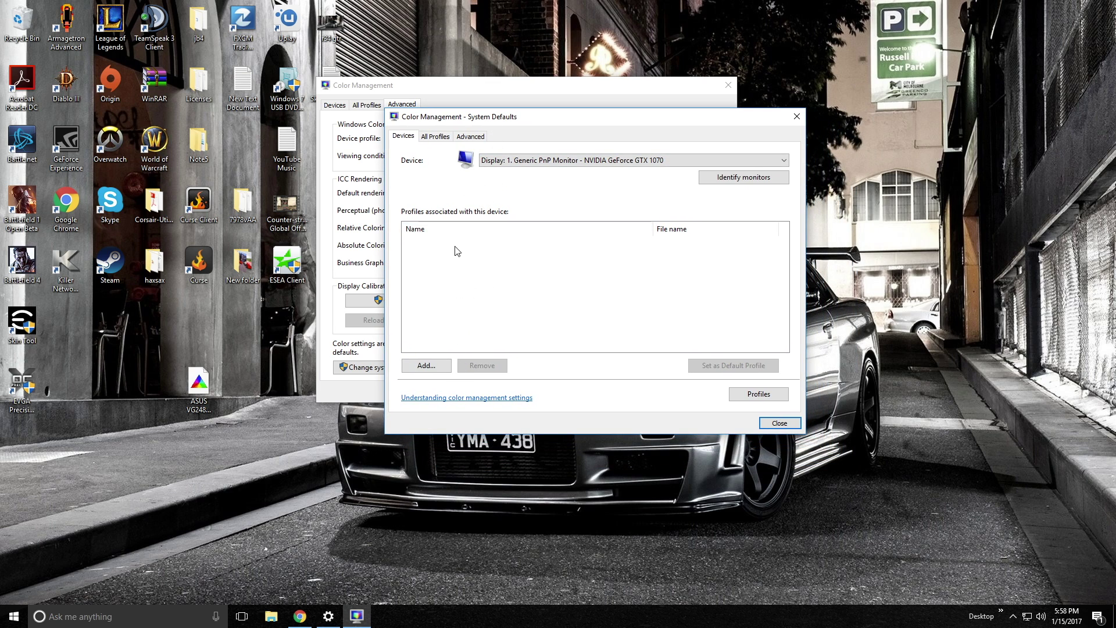
{"action": "left_click", "coordinate": [471, 140]}
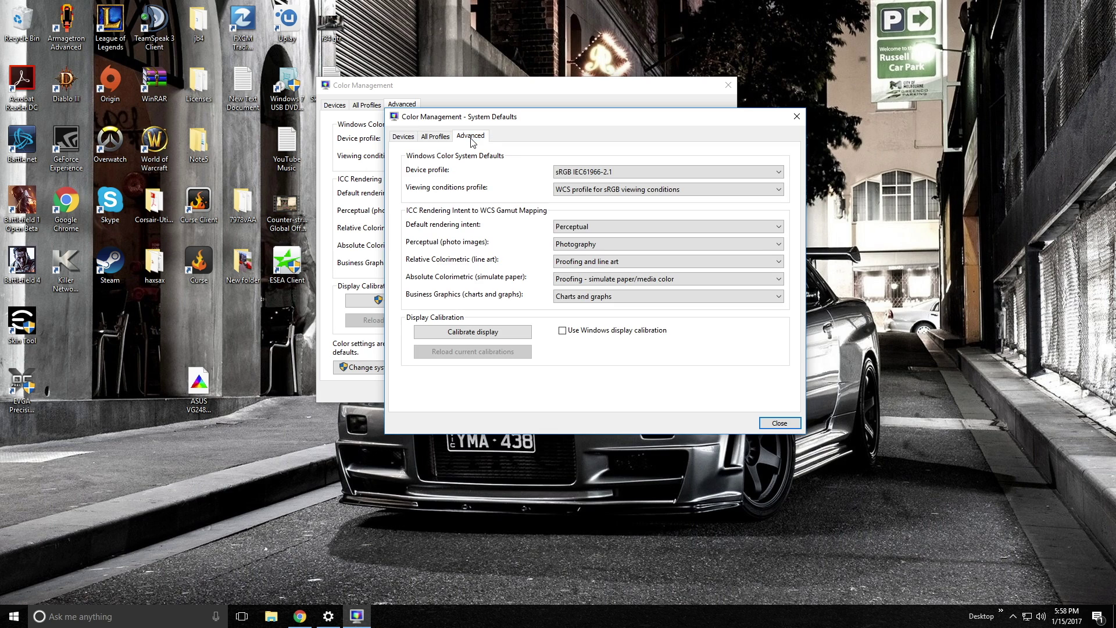
{"action": "left_click_drag", "start_coordinate": [524, 126], "coordinate": [559, 125]}
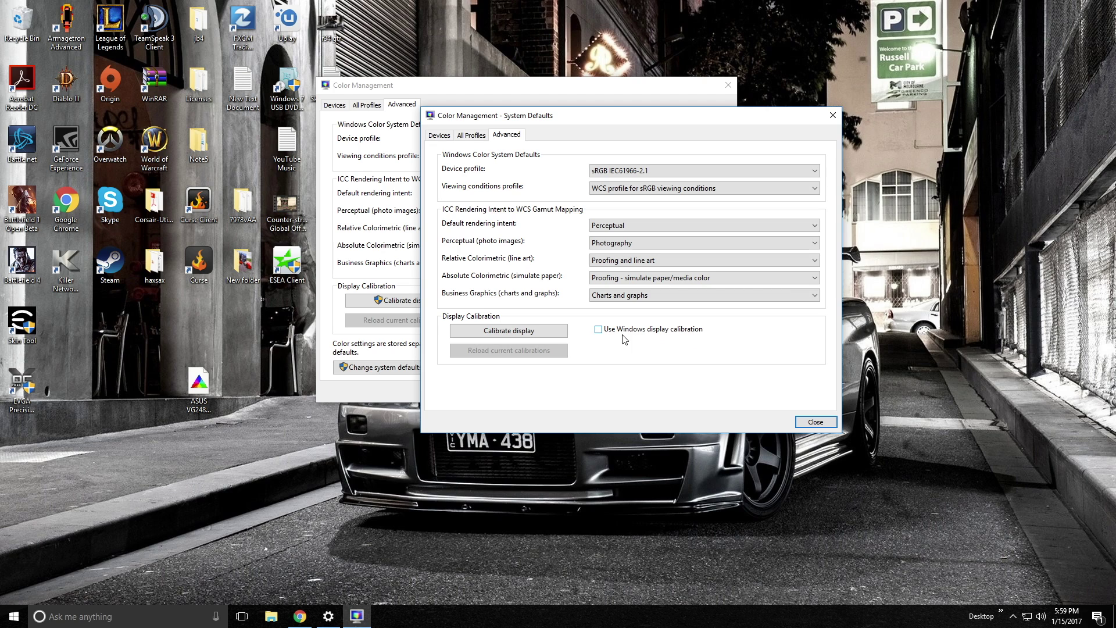
- Leave Windows display calibration off and close the system defaults window
{"action": "left_click", "coordinate": [599, 331]}
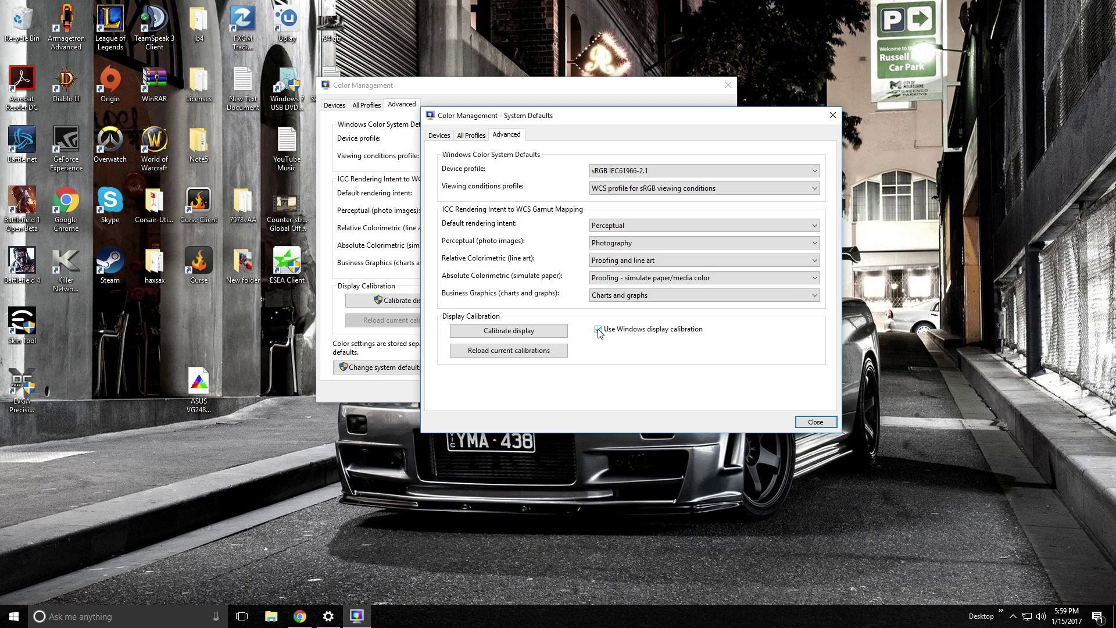
{"action": "left_click", "coordinate": [599, 330]}
{"action": "left_click", "coordinate": [599, 330]}
{"action": "key", "text": "space"}
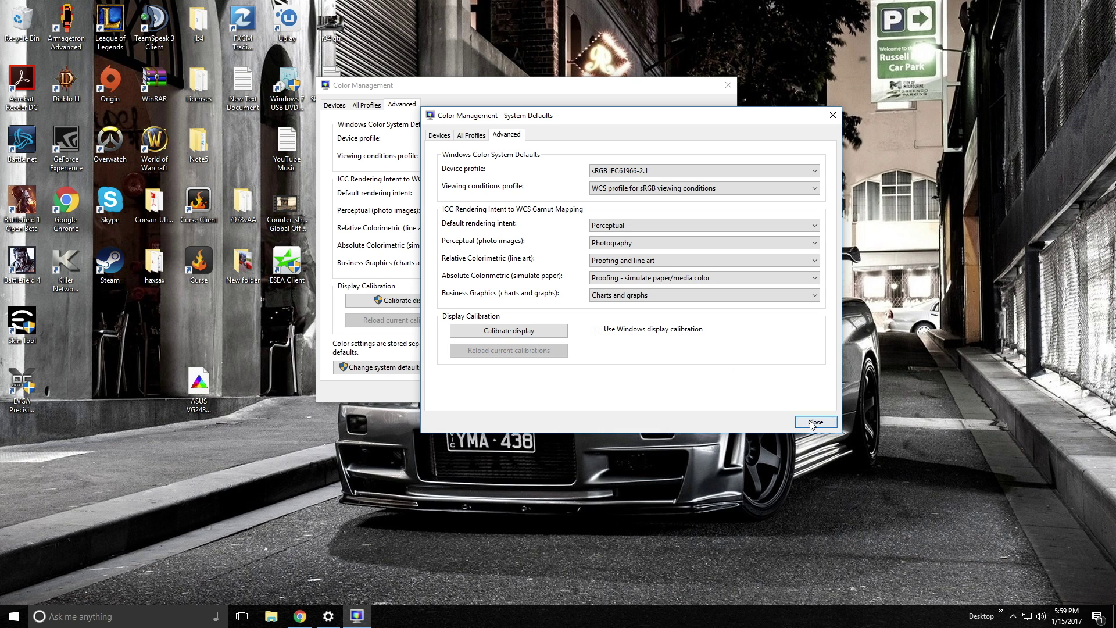
{"action": "left_click", "coordinate": [815, 422]}
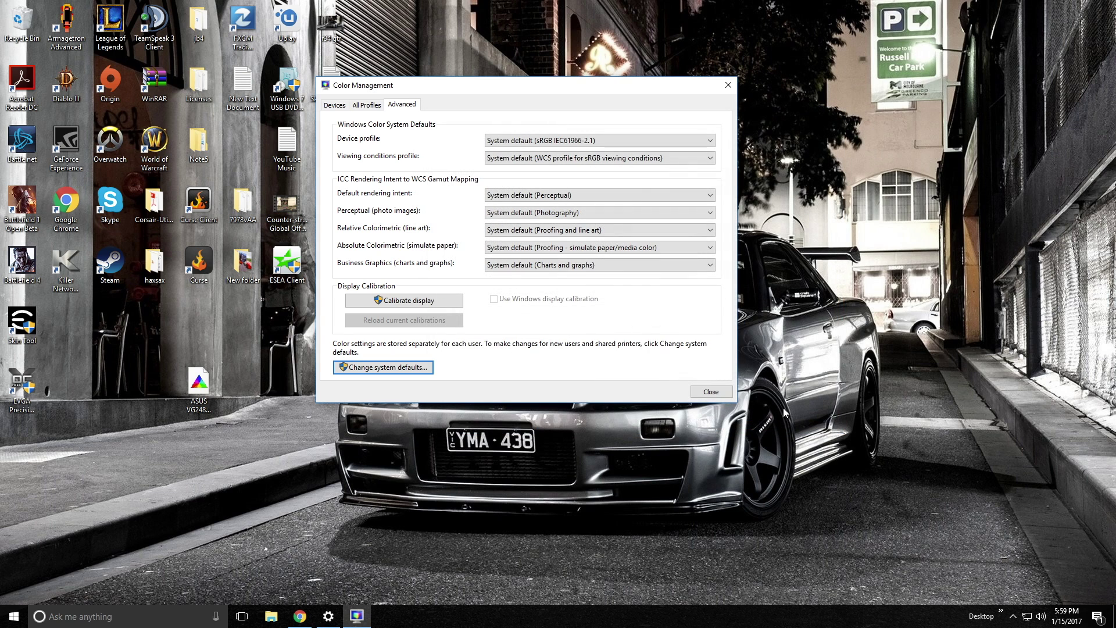
- Close Color Management and drag the ASUS VG248QE Nvidia icon below Steam
{"action": "left_click", "coordinate": [709, 391]}
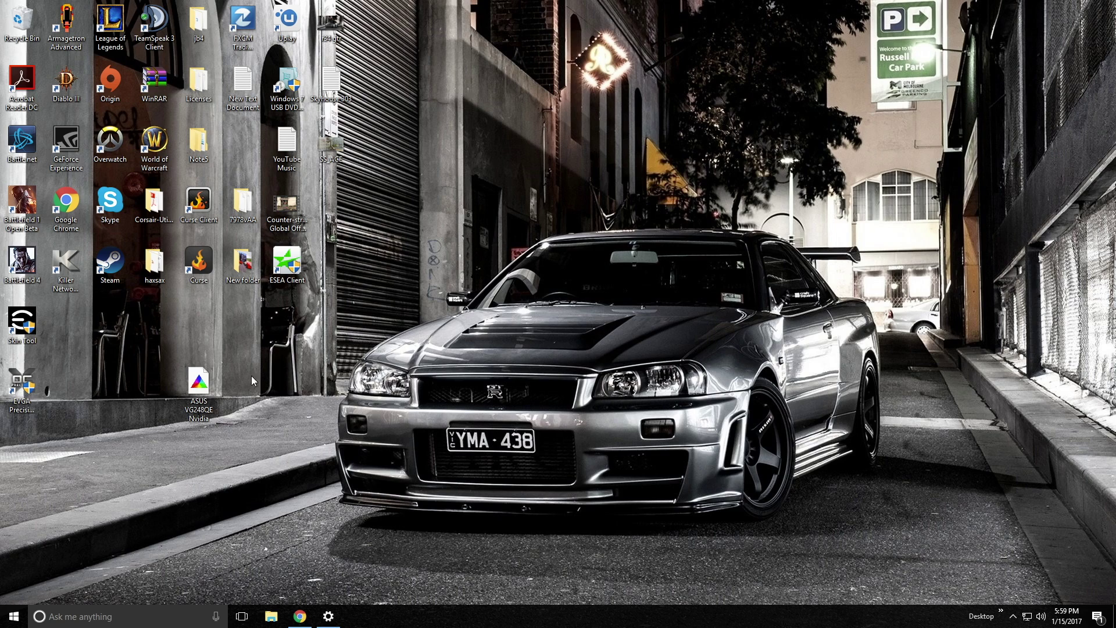
{"action": "left_click_drag", "start_coordinate": [199, 380], "coordinate": [111, 320]}
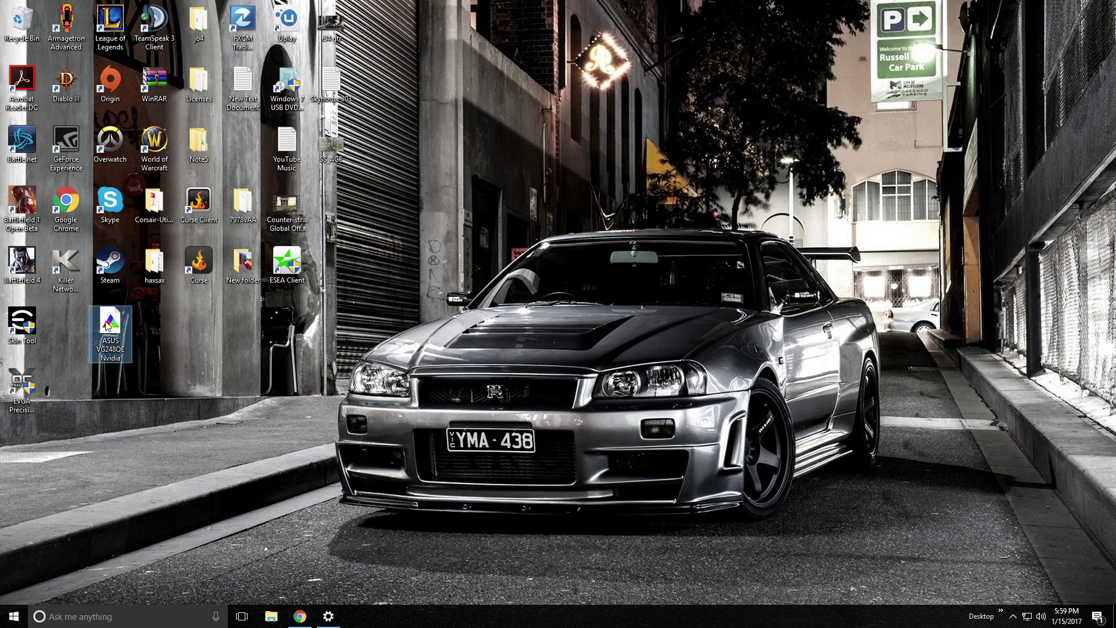
{"action": "left_click", "coordinate": [177, 340]}
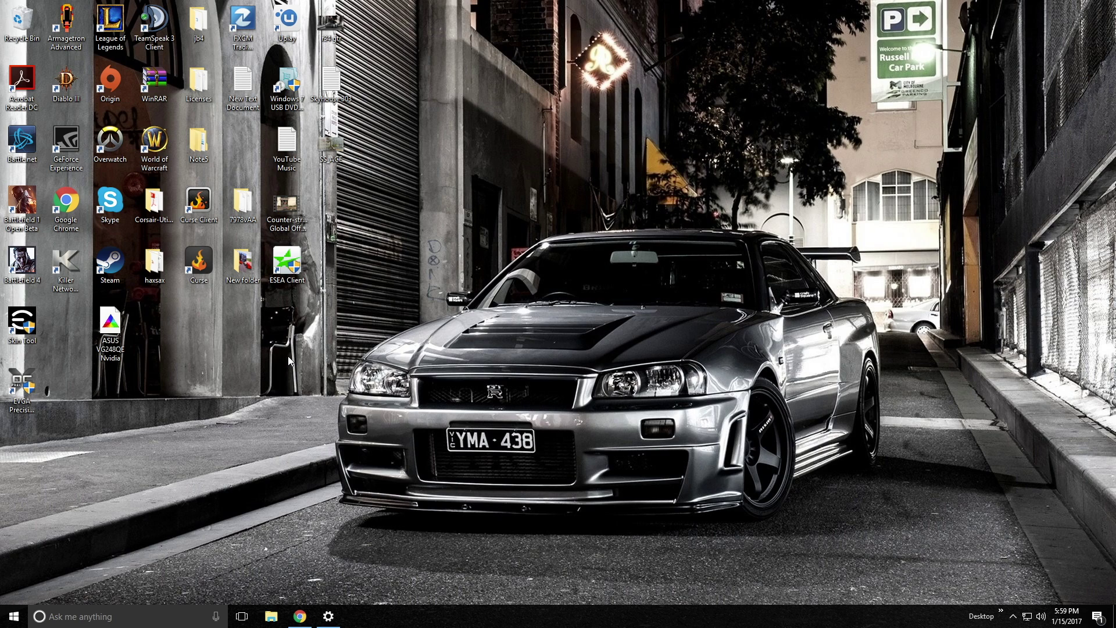
- Return to the Reddit thread and scroll down to the VG248QE OSD settings tables
{"action": "left_click", "coordinate": [300, 616]}
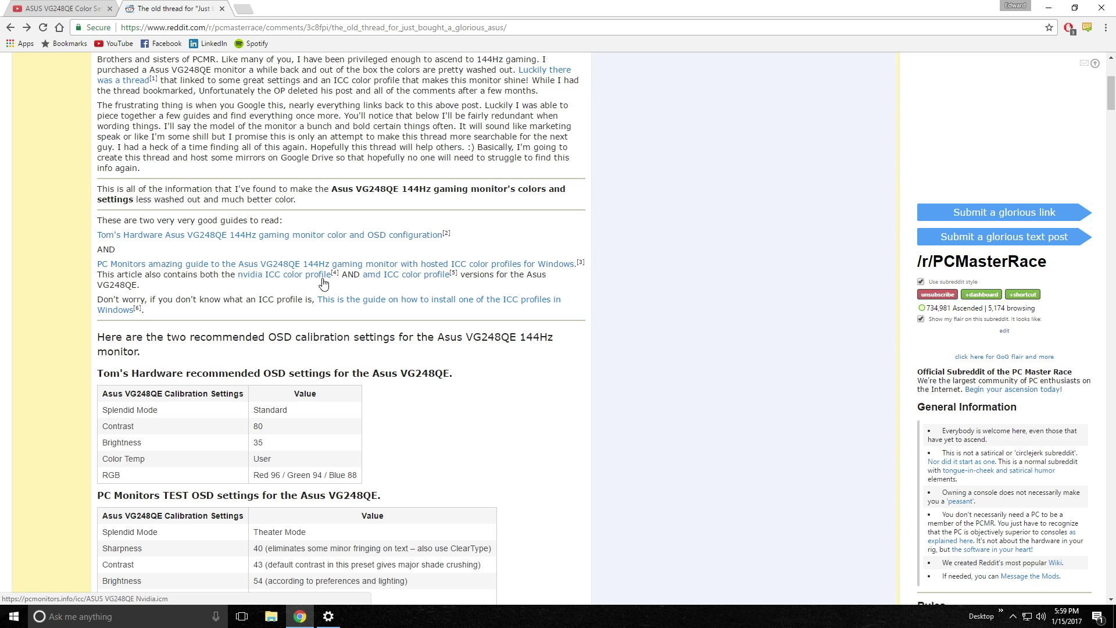
{"action": "scroll", "coordinate": [374, 292], "scroll_direction": "down", "scroll_amount": 1}
{"action": "scroll", "coordinate": [374, 293], "scroll_direction": "down", "scroll_amount": 4}
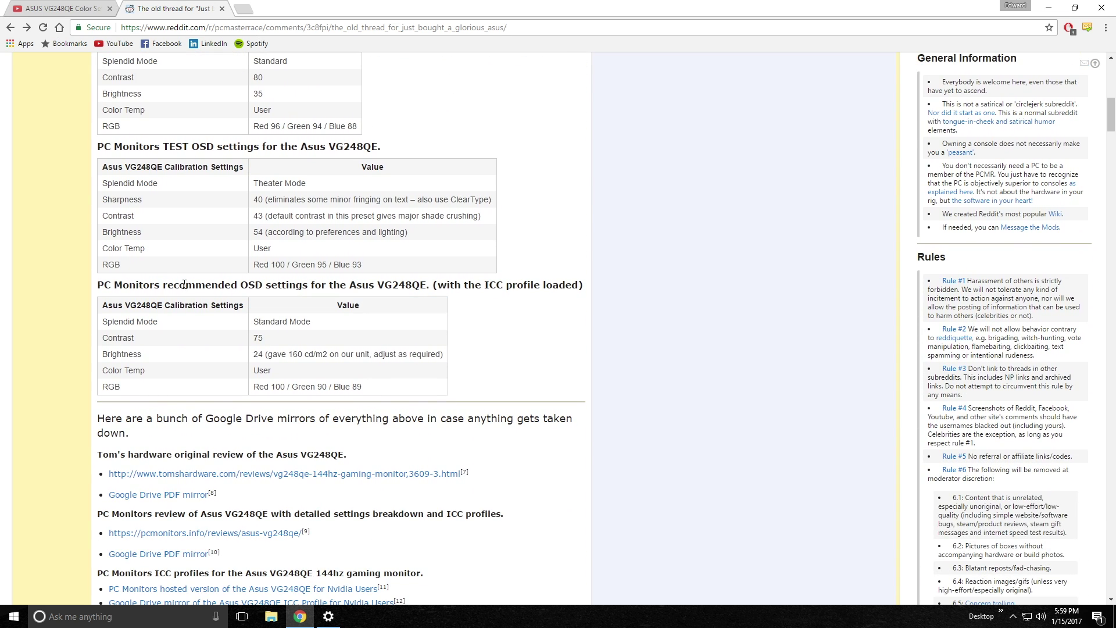
- Highlight the third table's header and the '(with the ICC profile loaded)' heading, then scroll back up
{"action": "left_click_drag", "start_coordinate": [257, 317], "coordinate": [182, 317]}
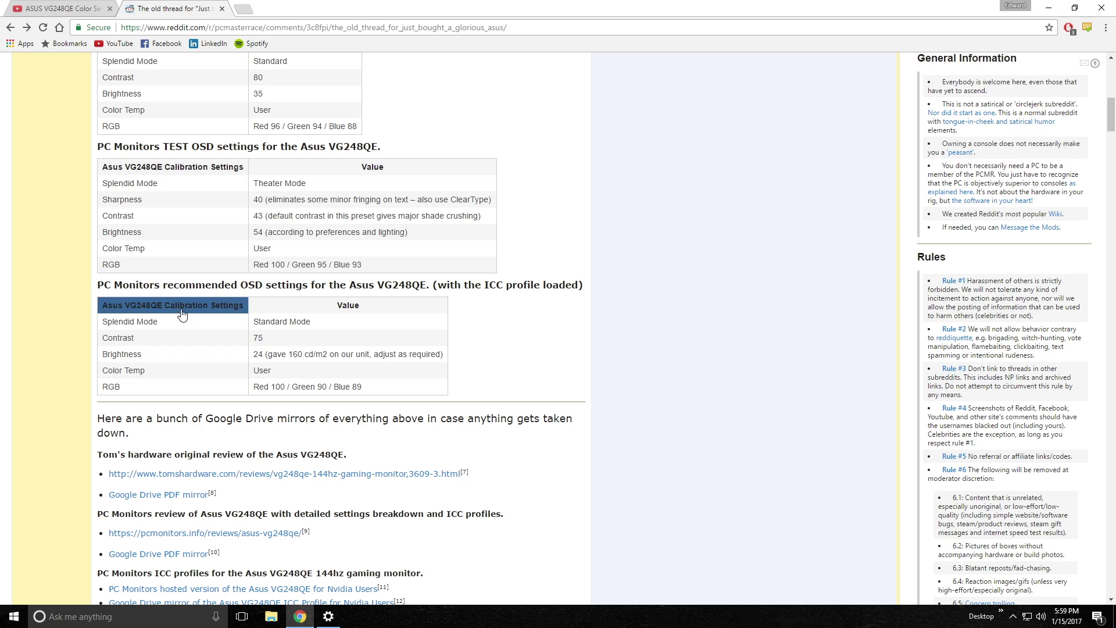
{"action": "left_click", "coordinate": [140, 286]}
{"action": "left_click_drag", "start_coordinate": [435, 286], "coordinate": [595, 294]}
{"action": "left_click", "coordinate": [481, 292]}
{"action": "left_click_drag", "start_coordinate": [327, 297], "coordinate": [314, 320]}
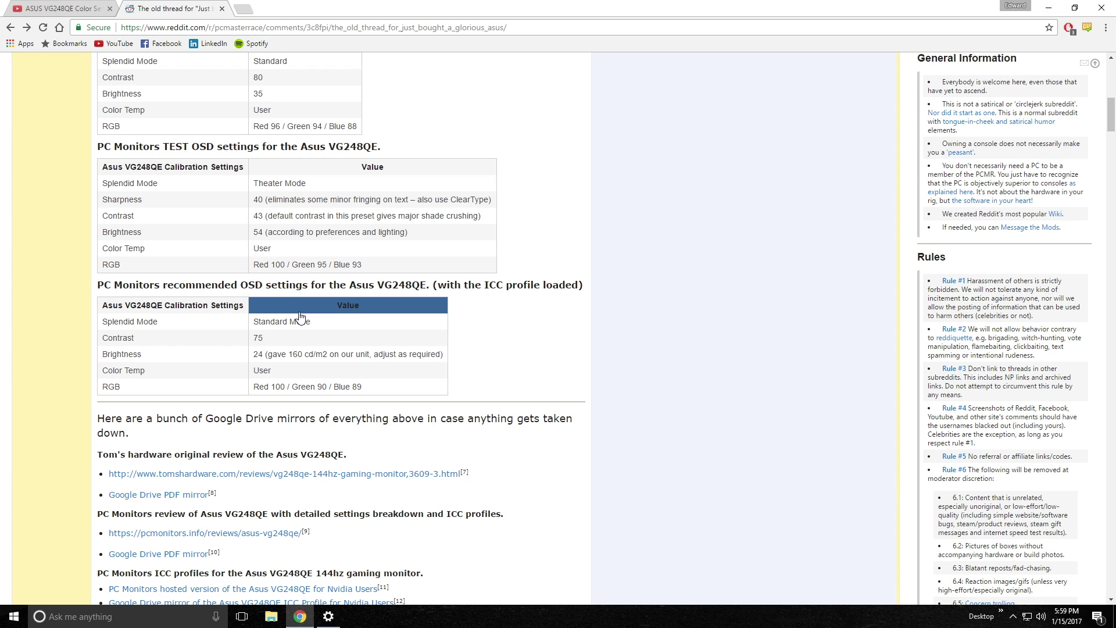
{"action": "left_click", "coordinate": [292, 310]}
{"action": "scroll", "coordinate": [293, 311], "scroll_direction": "down", "scroll_amount": 1}
{"action": "scroll", "coordinate": [348, 330], "scroll_direction": "up", "scroll_amount": 6}
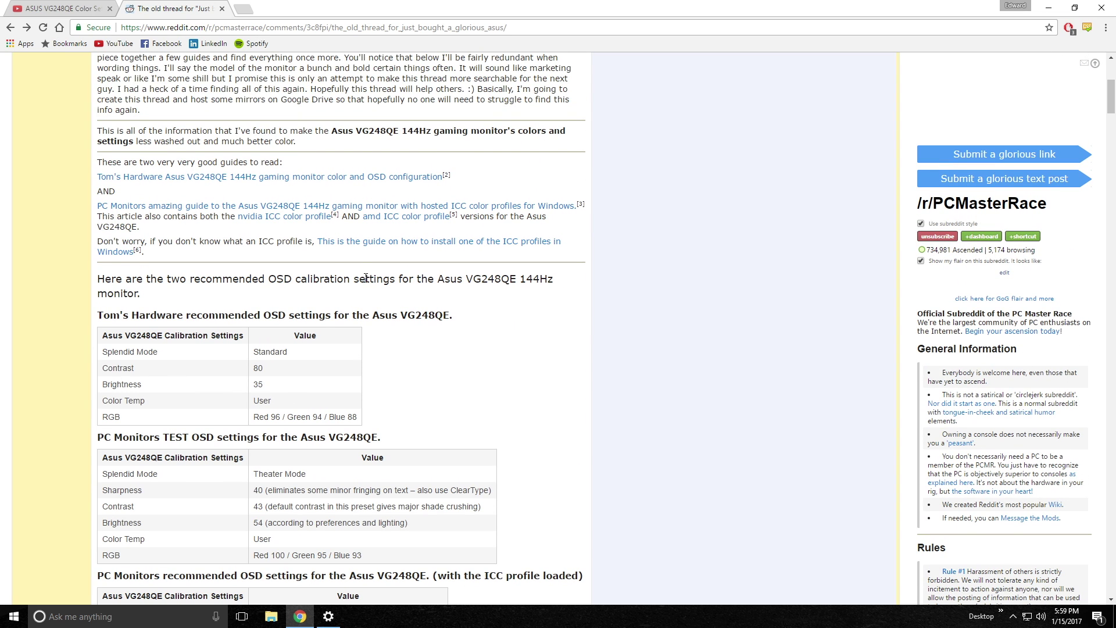